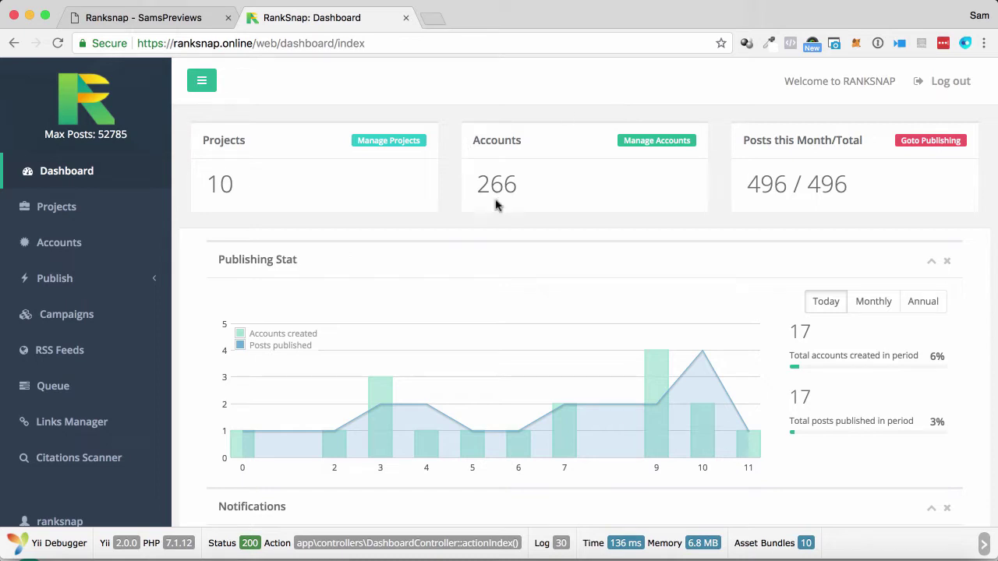
{"action": "scroll", "coordinate": [525, 244], "scroll_direction": "down", "scroll_amount": 1}
{"action": "scroll", "coordinate": [524, 245], "scroll_direction": "down", "scroll_amount": 5}
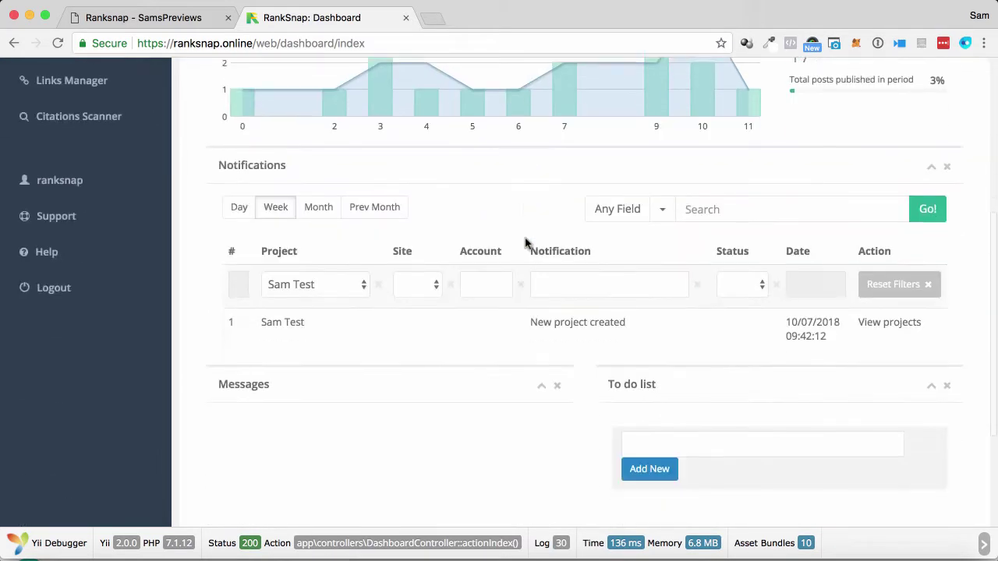
{"action": "scroll", "coordinate": [525, 244], "scroll_direction": "up", "scroll_amount": 6}
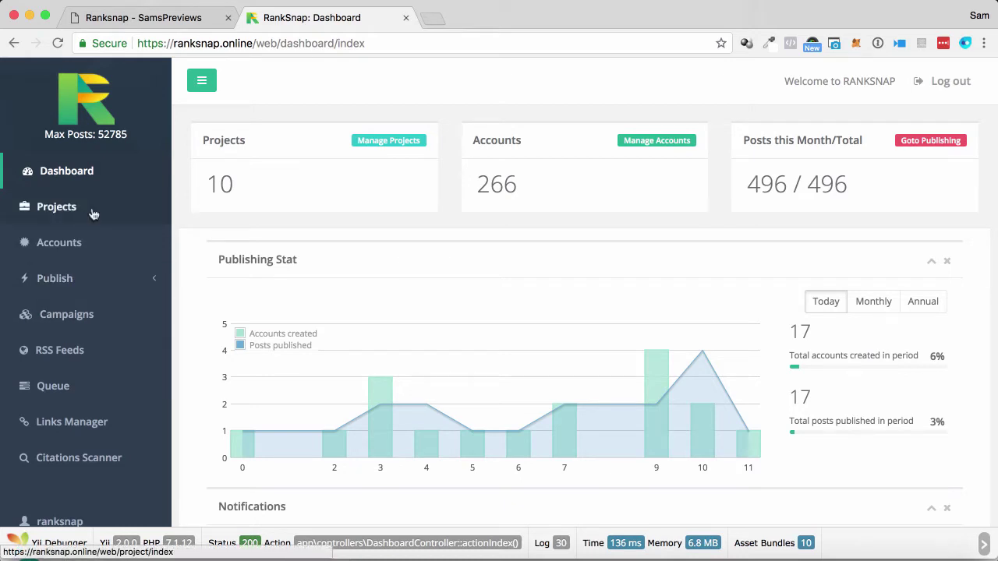
{"action": "scroll", "coordinate": [394, 318], "scroll_direction": "down", "scroll_amount": 3}
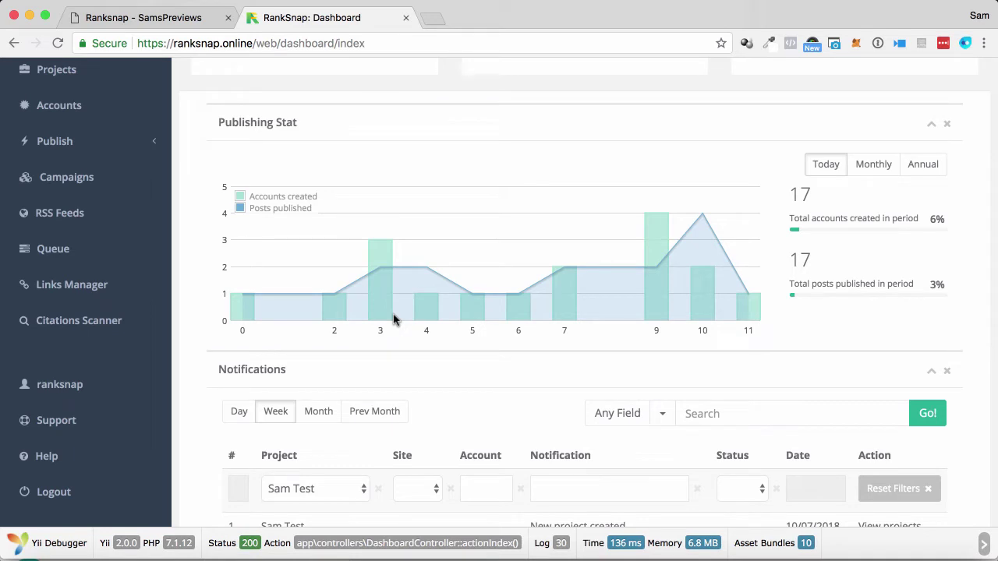
{"action": "scroll", "coordinate": [393, 319], "scroll_direction": "up", "scroll_amount": 3}
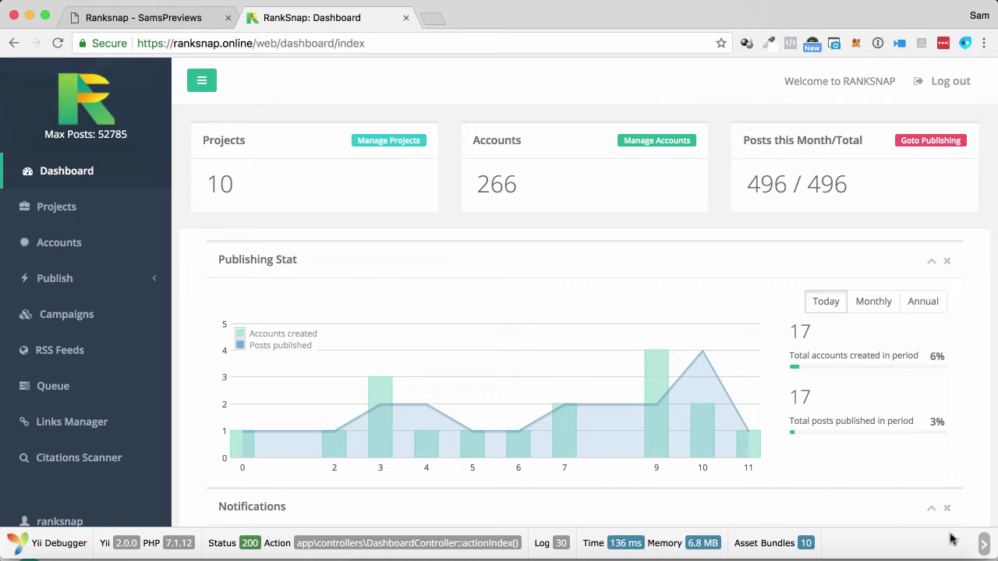
{"action": "scroll", "coordinate": [680, 299], "scroll_direction": "down", "scroll_amount": 2}
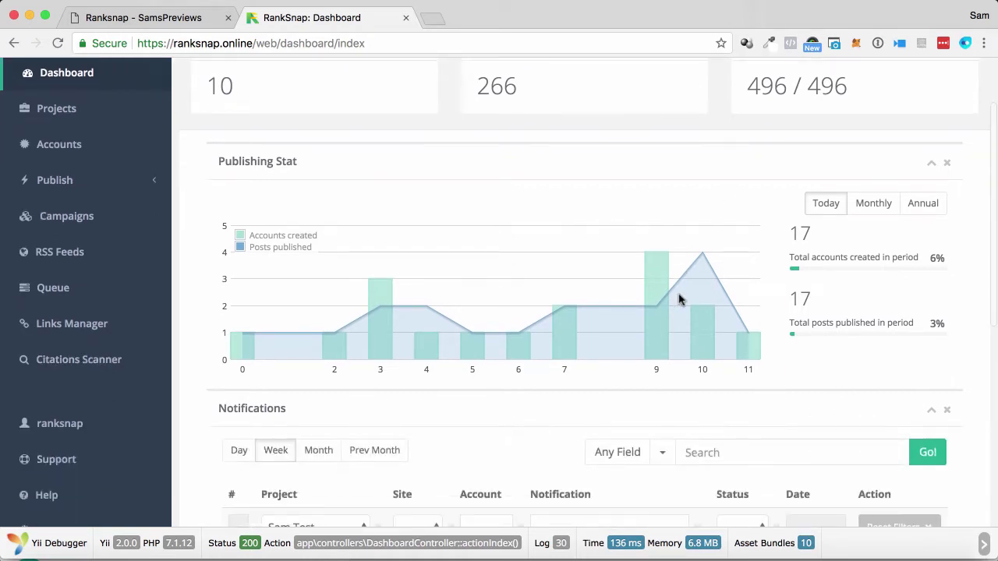
{"action": "scroll", "coordinate": [663, 273], "scroll_direction": "up", "scroll_amount": 2}
{"action": "scroll", "coordinate": [577, 274], "scroll_direction": "up", "scroll_amount": 1}
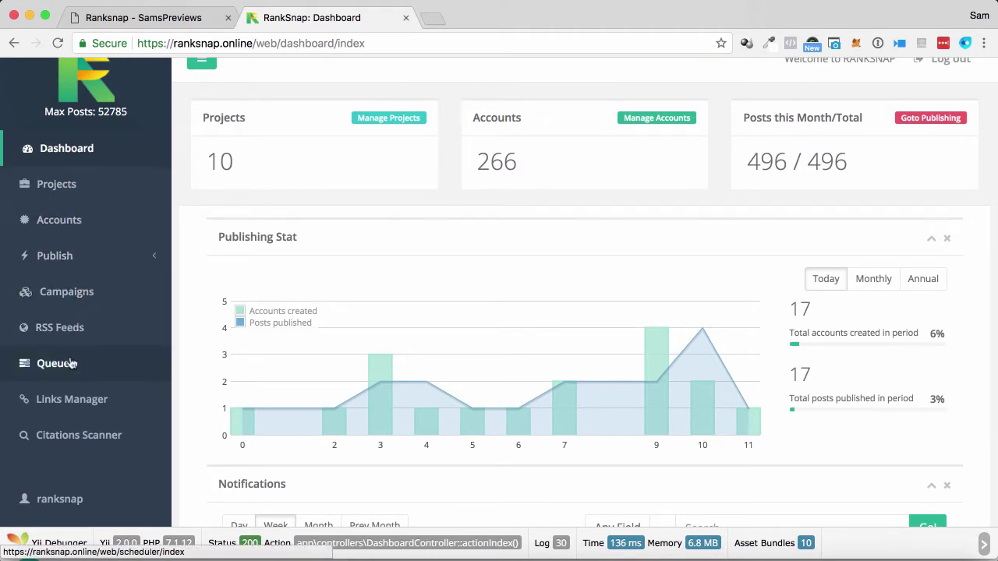
Step: Open the Accounts Desk for Sam Test and list websites from every category on the All tab
{"action": "left_click", "coordinate": [72, 221]}
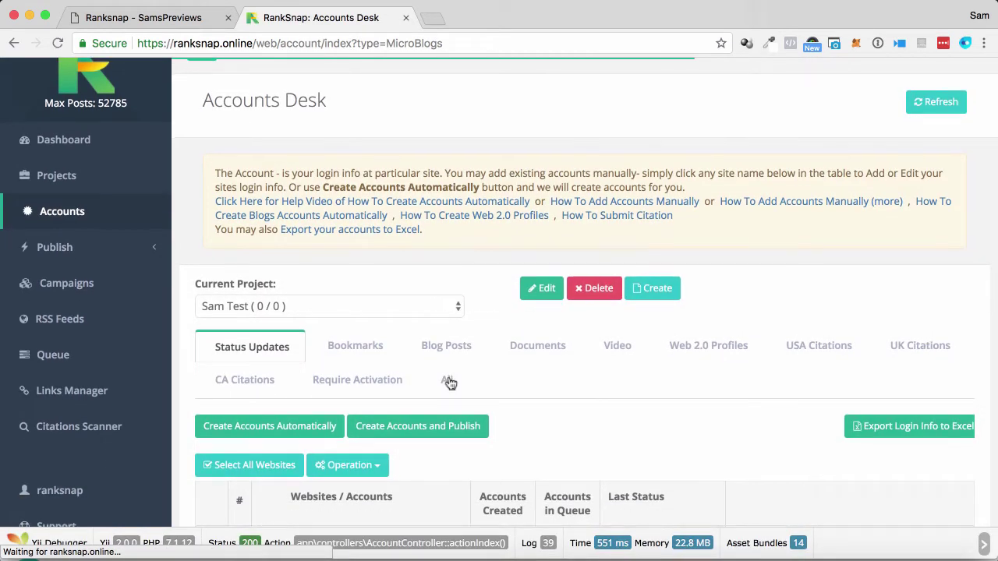
{"action": "left_click", "coordinate": [450, 383]}
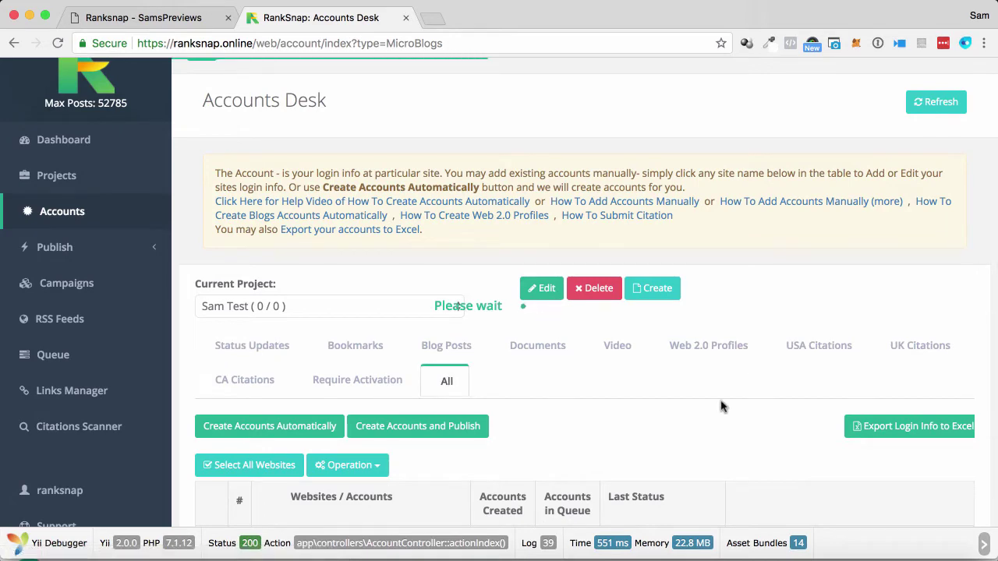
{"action": "scroll", "coordinate": [799, 346], "scroll_direction": "down", "scroll_amount": 4}
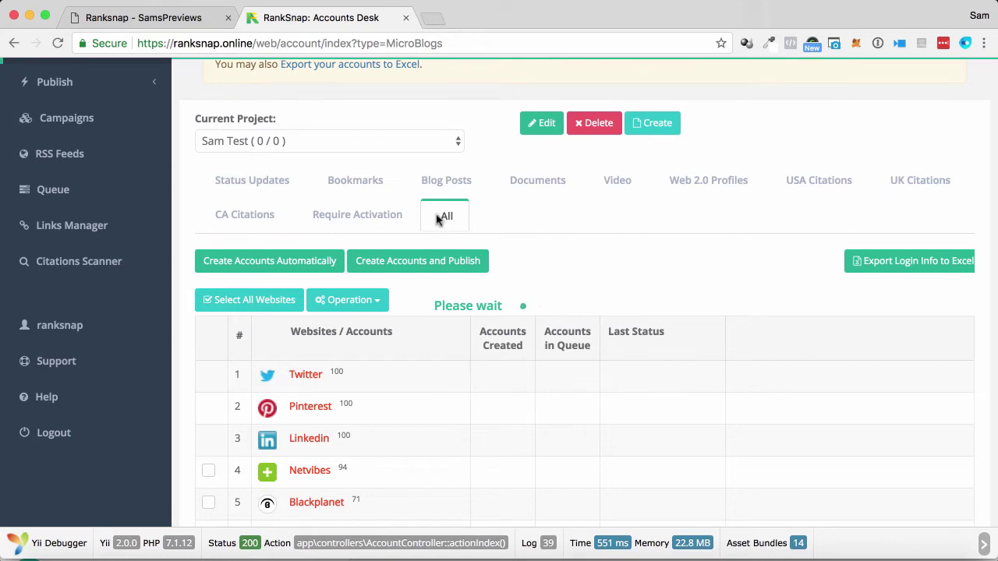
{"action": "scroll", "coordinate": [511, 150], "scroll_direction": "down", "scroll_amount": 3}
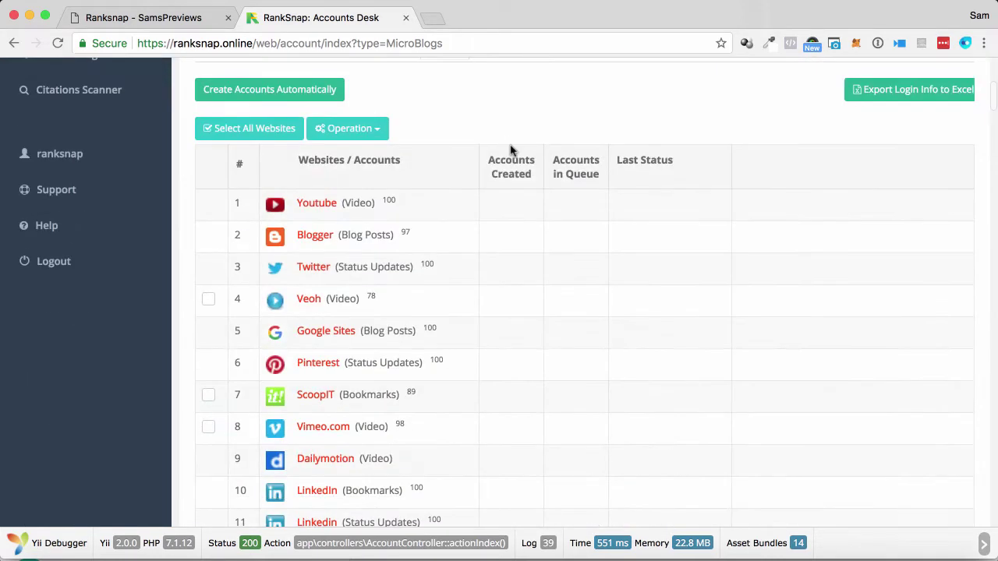
{"action": "scroll", "coordinate": [511, 149], "scroll_direction": "down", "scroll_amount": 1}
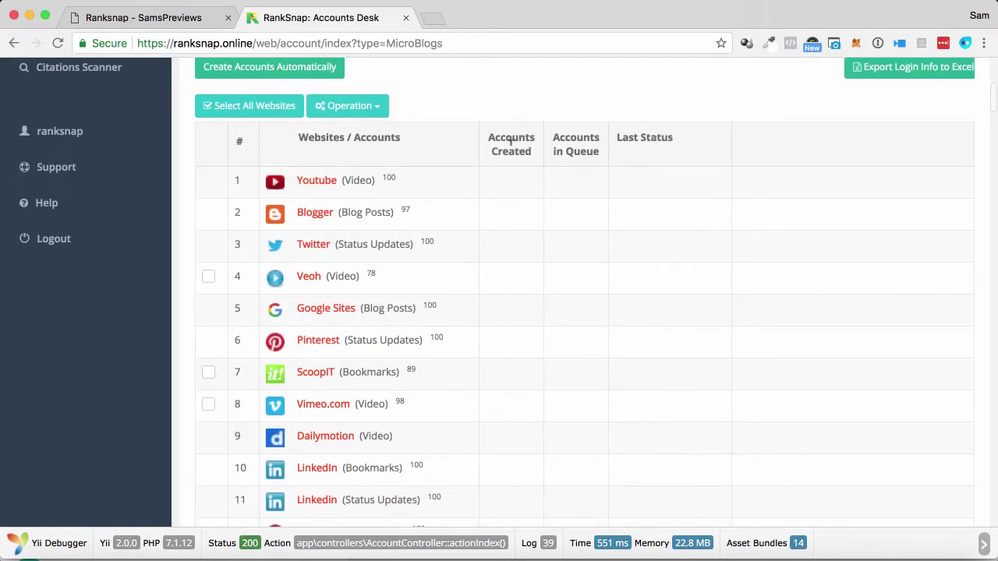
{"action": "scroll", "coordinate": [511, 146], "scroll_direction": "down", "scroll_amount": 2}
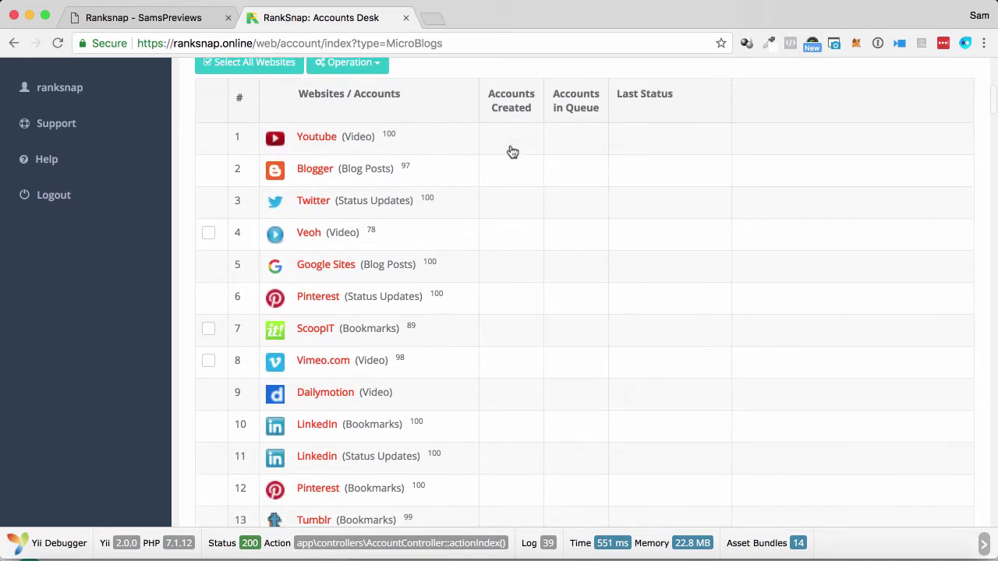
{"action": "scroll", "coordinate": [513, 151], "scroll_direction": "down", "scroll_amount": 4}
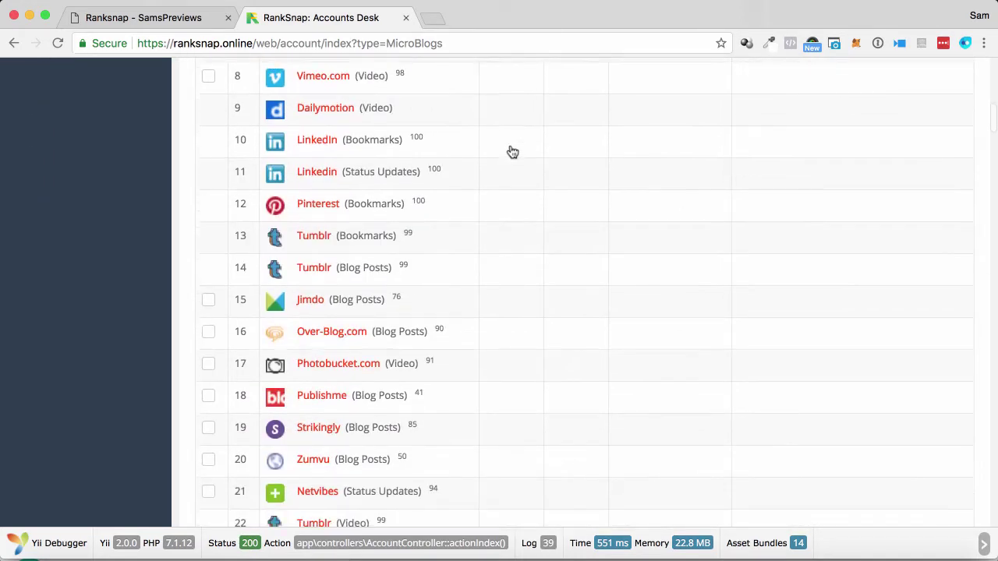
{"action": "scroll", "coordinate": [512, 151], "scroll_direction": "down", "scroll_amount": 5}
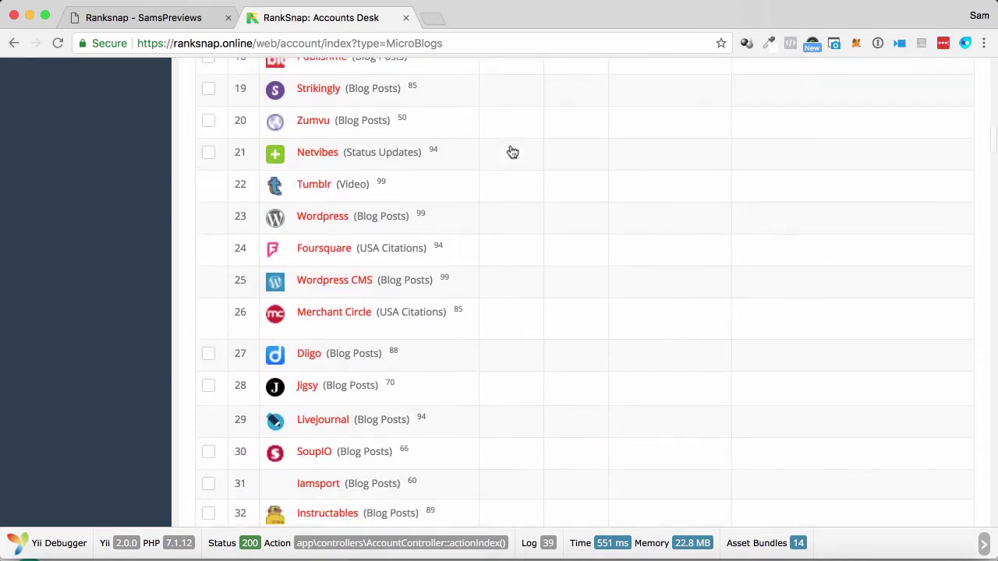
{"action": "scroll", "coordinate": [512, 151], "scroll_direction": "down", "scroll_amount": 5}
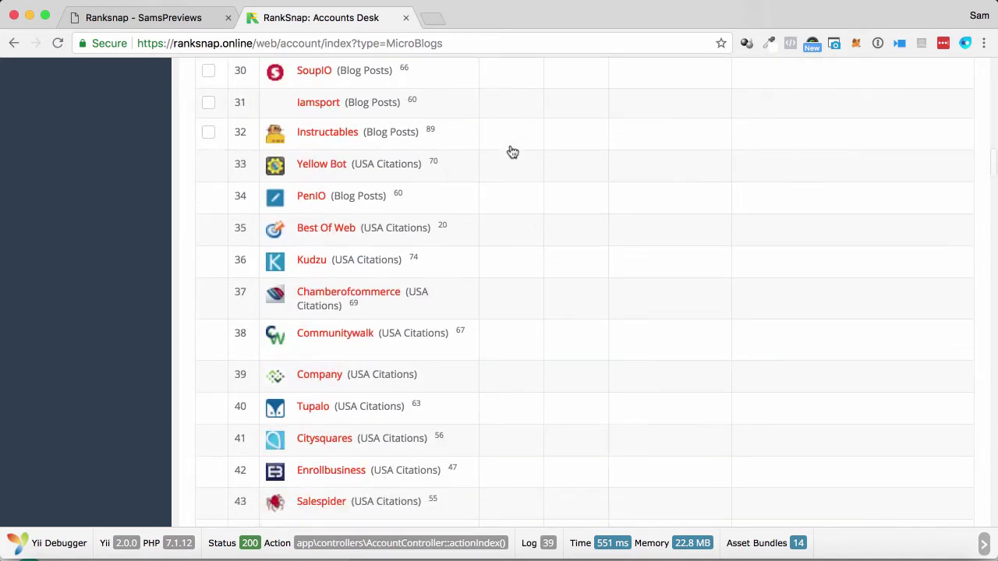
{"action": "scroll", "coordinate": [512, 152], "scroll_direction": "down", "scroll_amount": 4}
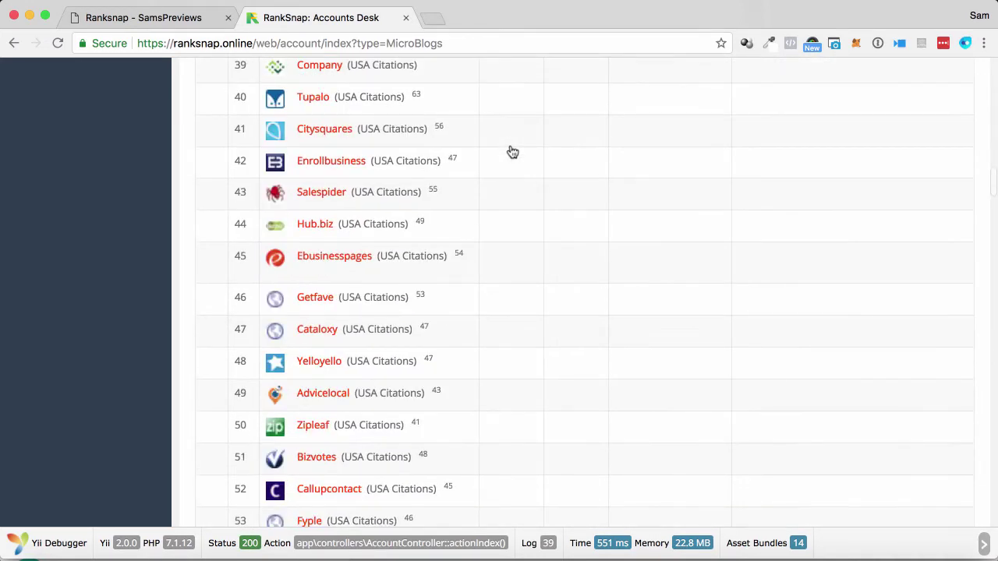
{"action": "scroll", "coordinate": [512, 152], "scroll_direction": "down", "scroll_amount": 10}
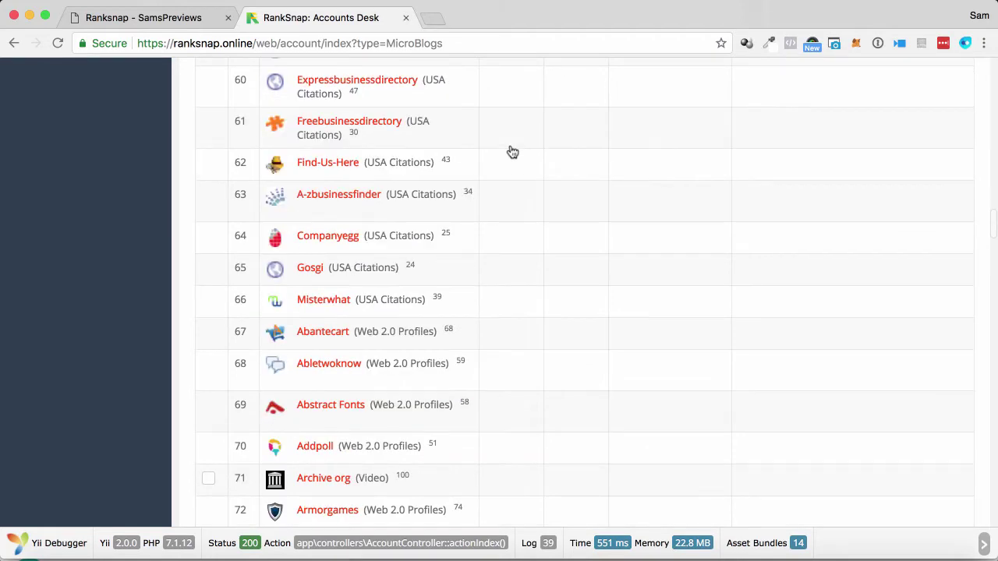
{"action": "scroll", "coordinate": [513, 151], "scroll_direction": "down", "scroll_amount": 13}
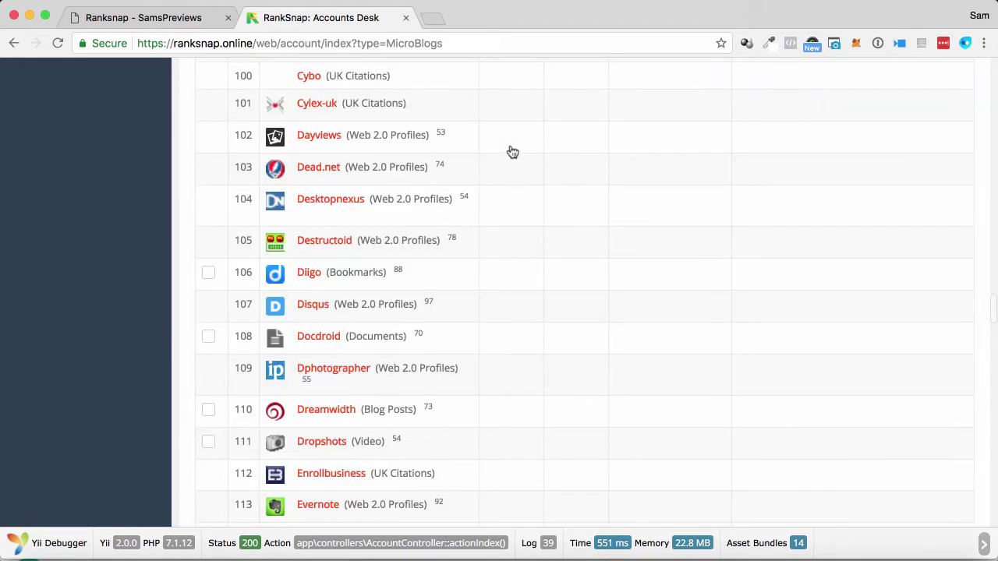
{"action": "scroll", "coordinate": [512, 152], "scroll_direction": "down", "scroll_amount": 15}
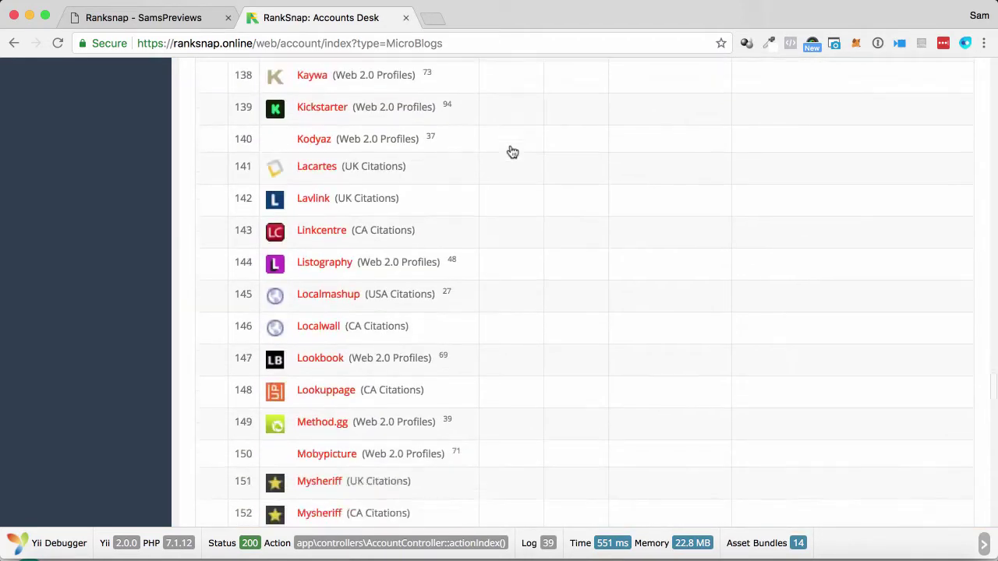
{"action": "scroll", "coordinate": [512, 152], "scroll_direction": "down", "scroll_amount": 15}
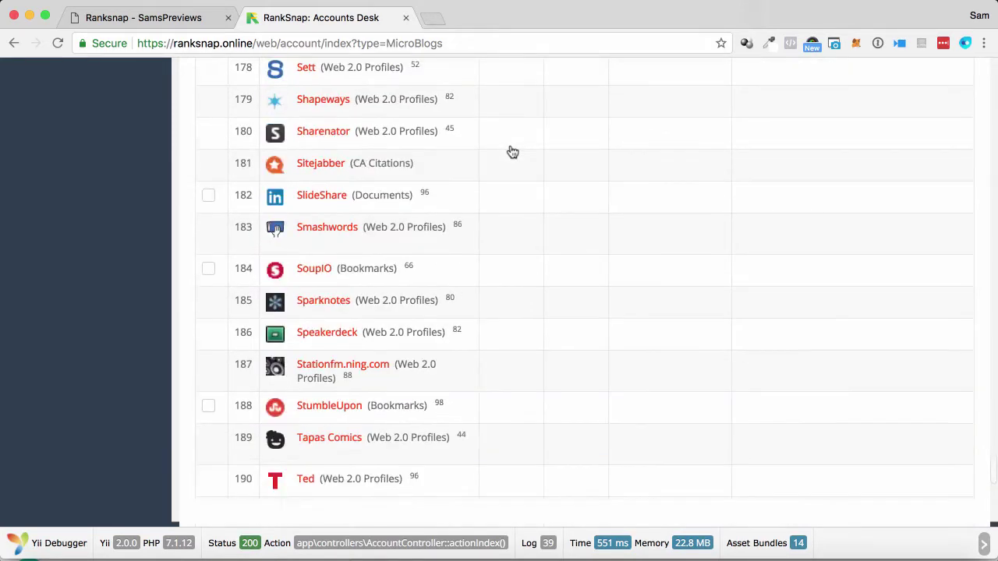
{"action": "scroll", "coordinate": [512, 151], "scroll_direction": "down", "scroll_amount": 8}
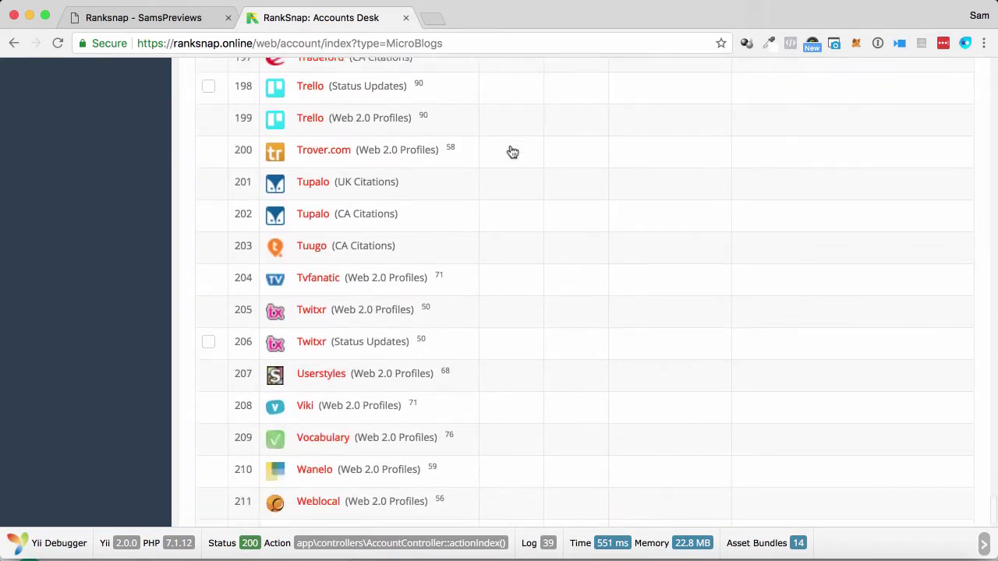
{"action": "scroll", "coordinate": [512, 151], "scroll_direction": "down", "scroll_amount": 7}
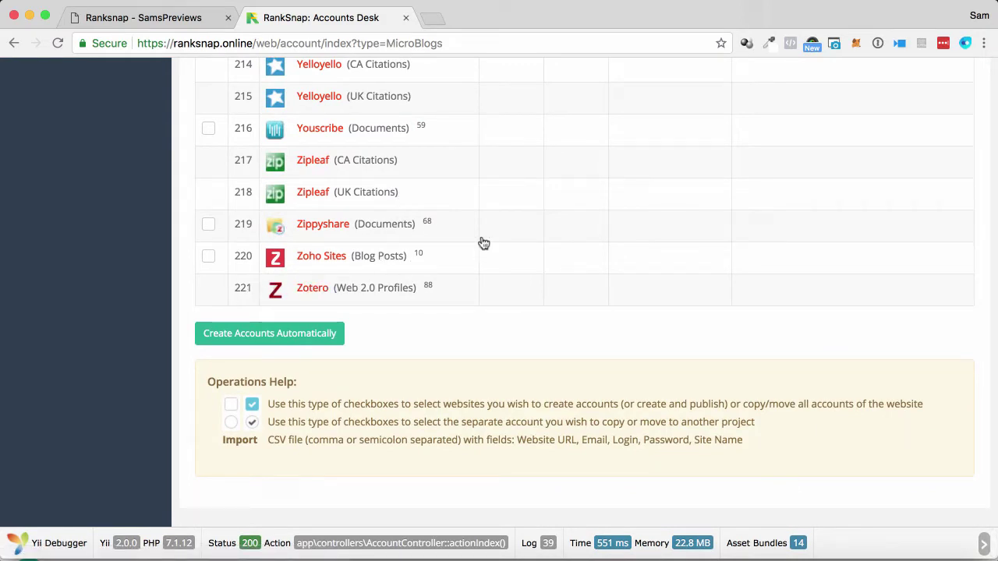
{"action": "scroll", "coordinate": [483, 243], "scroll_direction": "up", "scroll_amount": 3}
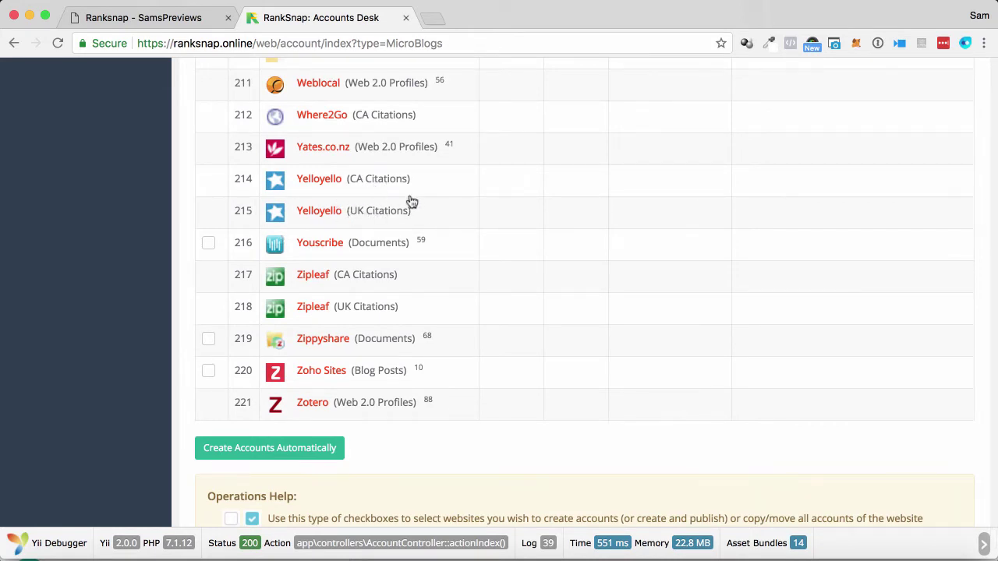
{"action": "scroll", "coordinate": [391, 170], "scroll_direction": "up", "scroll_amount": 3}
{"action": "scroll", "coordinate": [392, 170], "scroll_direction": "up", "scroll_amount": 5}
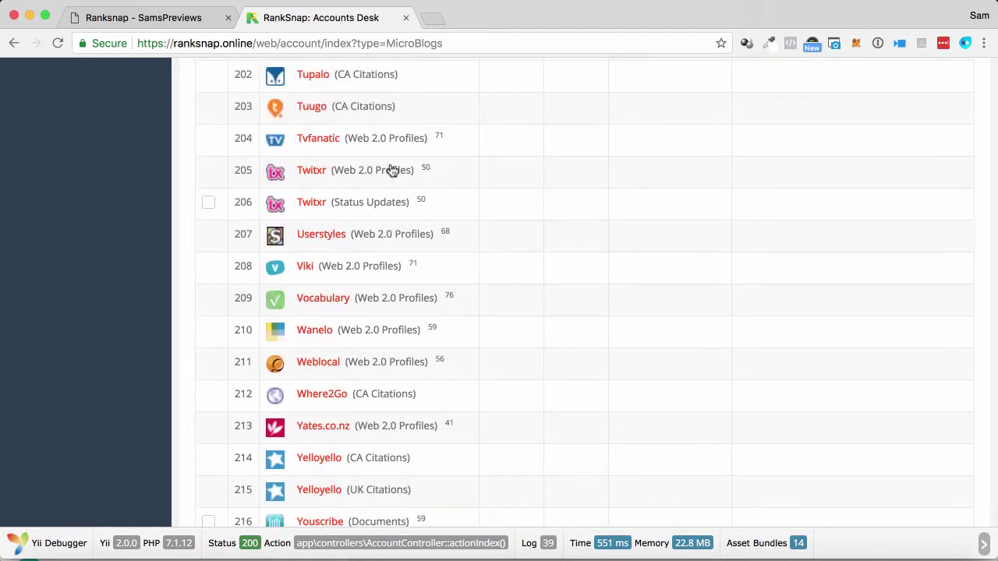
{"action": "scroll", "coordinate": [393, 170], "scroll_direction": "down", "scroll_amount": 10}
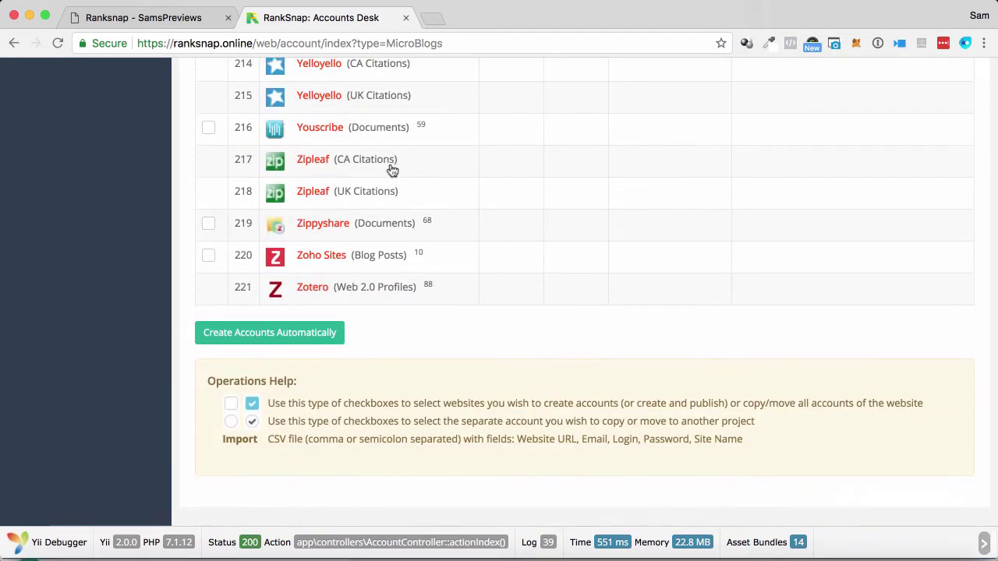
{"action": "scroll", "coordinate": [392, 170], "scroll_direction": "up", "scroll_amount": 20}
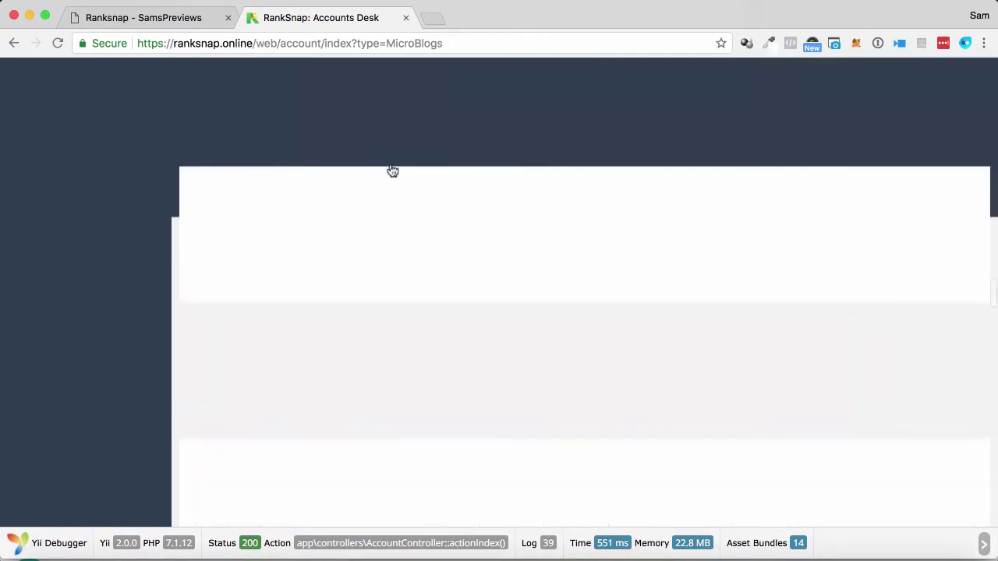
{"action": "scroll", "coordinate": [392, 170], "scroll_direction": "up", "scroll_amount": 20}
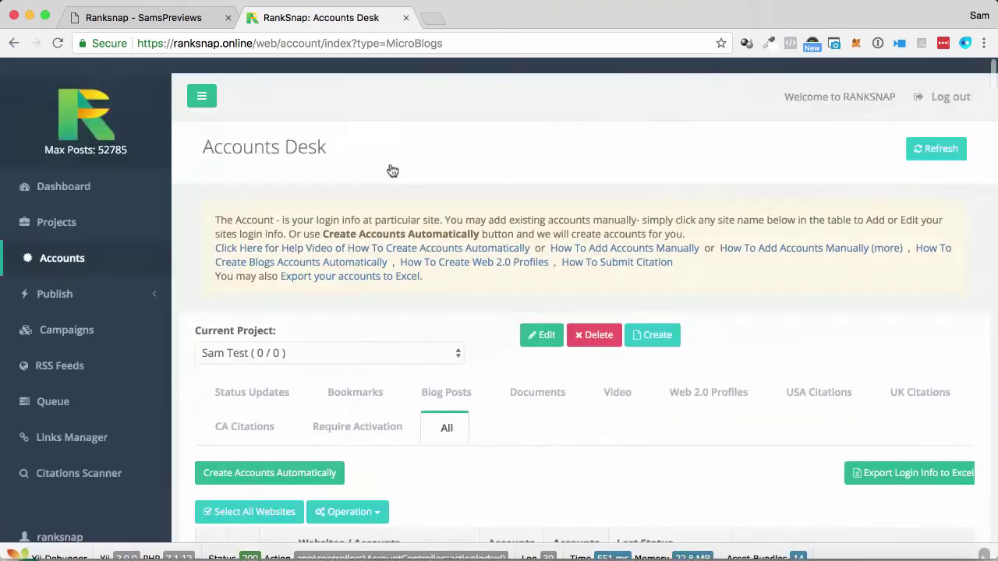
{"action": "left_click", "coordinate": [67, 208]}
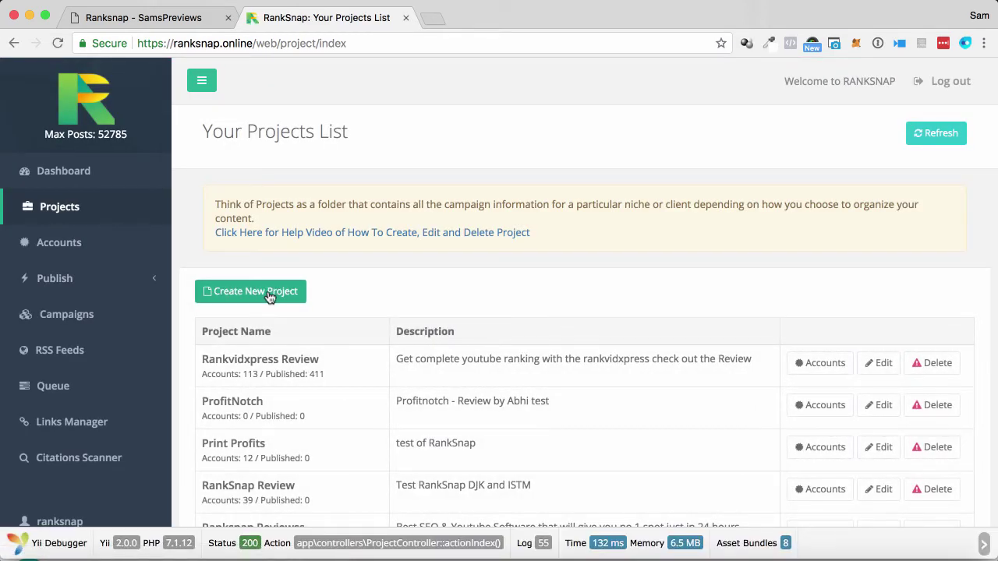
{"action": "left_click", "coordinate": [268, 298]}
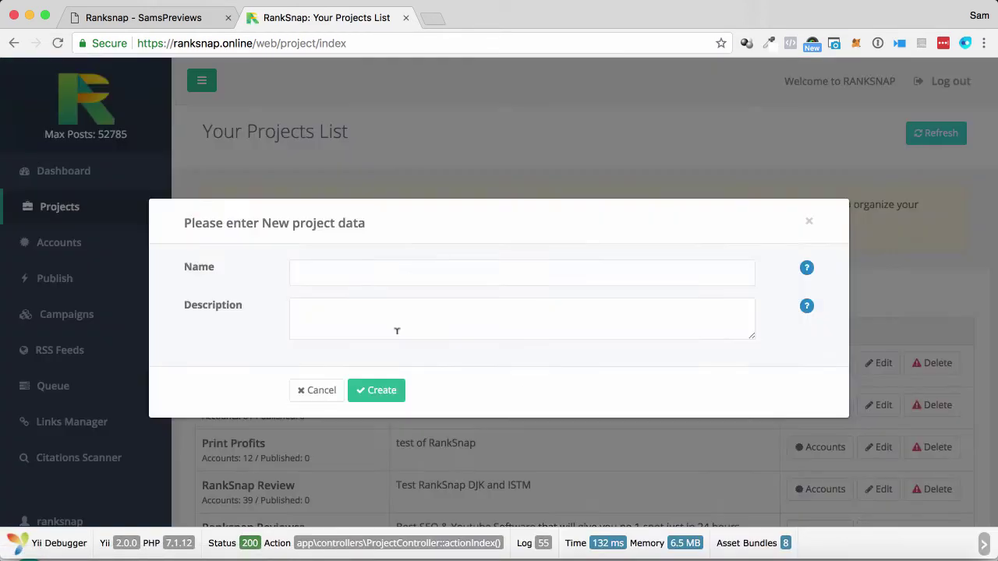
{"action": "left_click", "coordinate": [322, 269]}
{"action": "type", "text": "Sam Demo"}
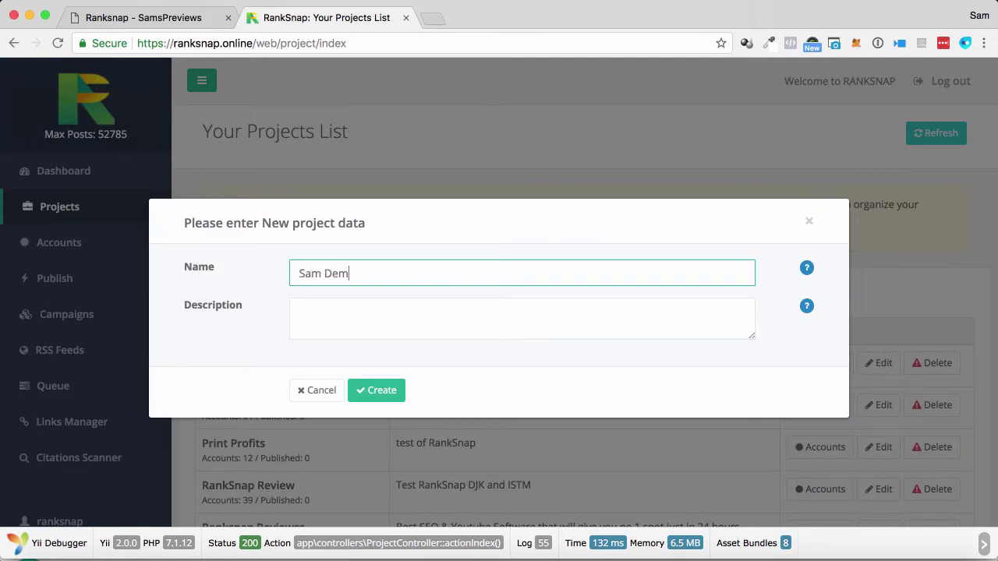
{"action": "key", "text": "Tab"}
{"action": "type", "text": "Demo for"}
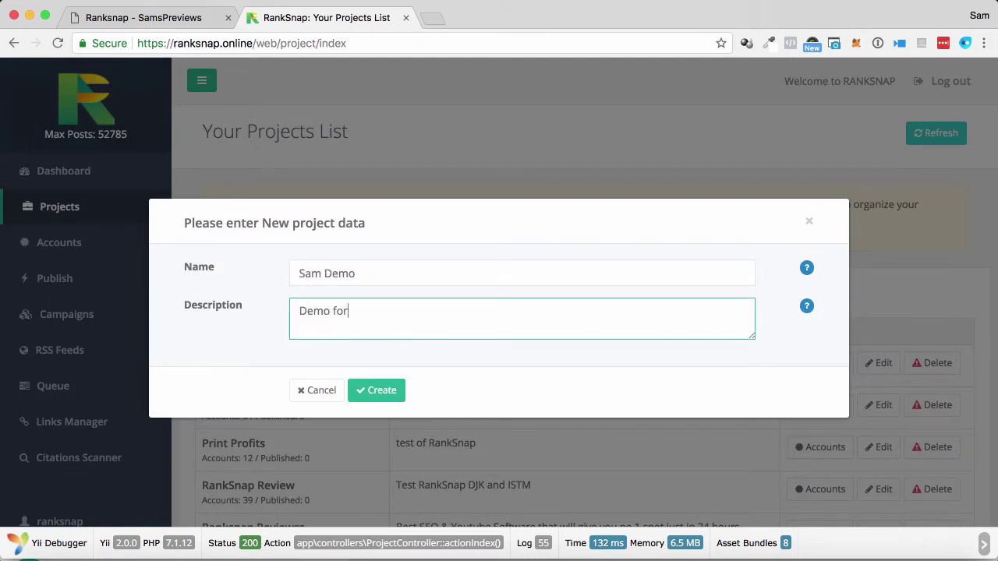
{"action": "type", "text": " Sams Video"}
{"action": "left_click", "coordinate": [372, 384]}
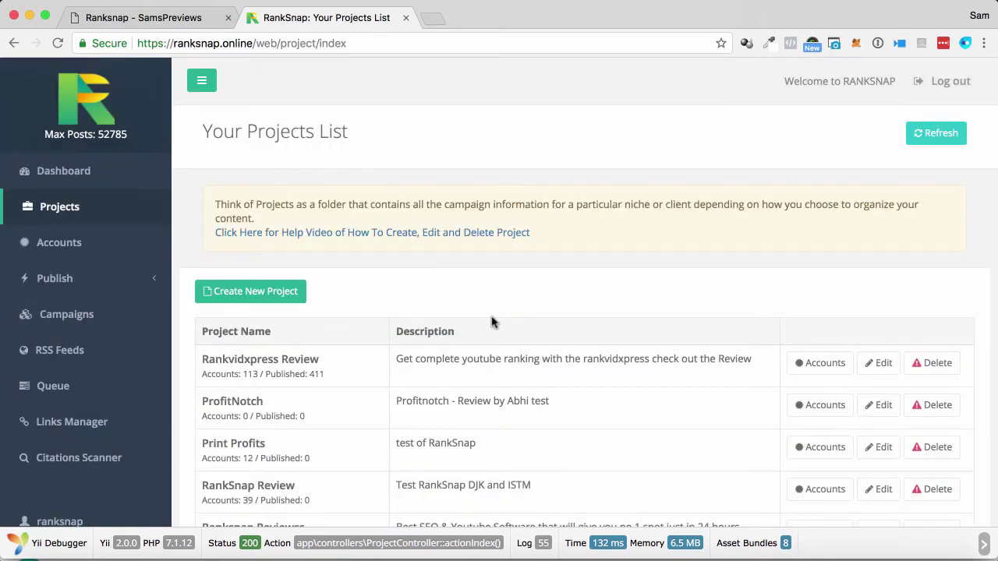
{"action": "scroll", "coordinate": [492, 322], "scroll_direction": "down", "scroll_amount": 5}
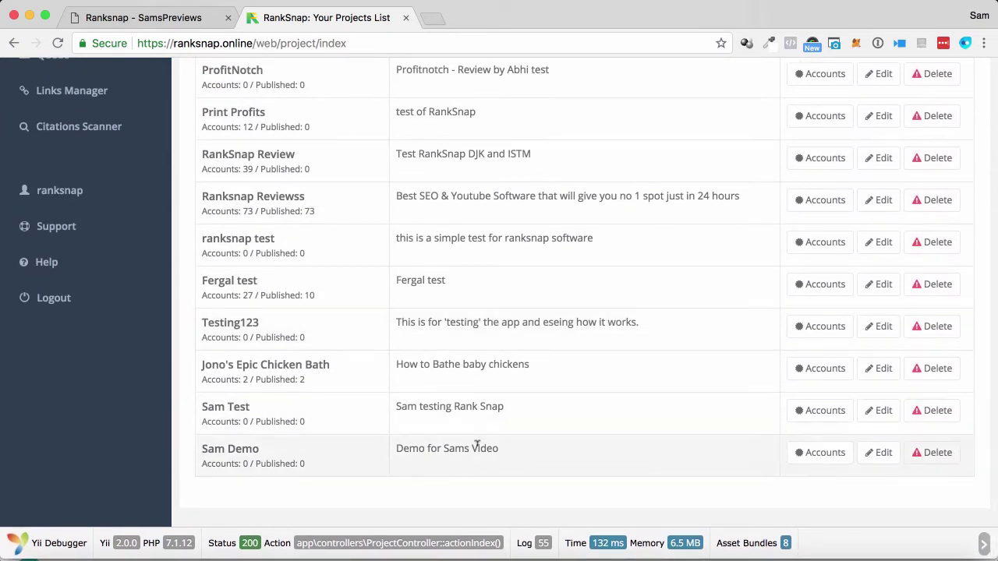
Step: Open Sam Demo's Accounts Desk on the Video tab and tick all video websites
{"action": "left_click", "coordinate": [816, 457]}
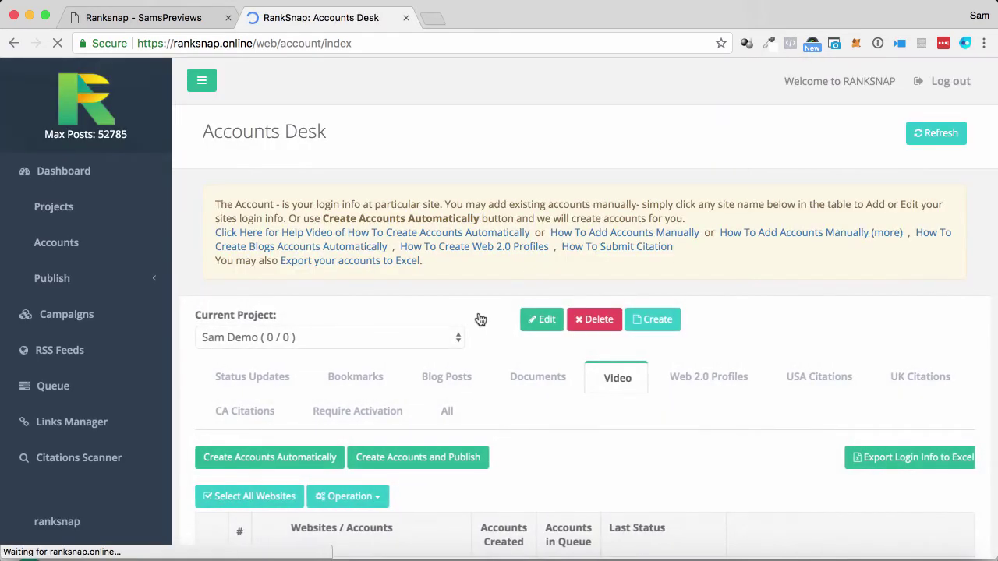
{"action": "scroll", "coordinate": [477, 321], "scroll_direction": "down", "scroll_amount": 5}
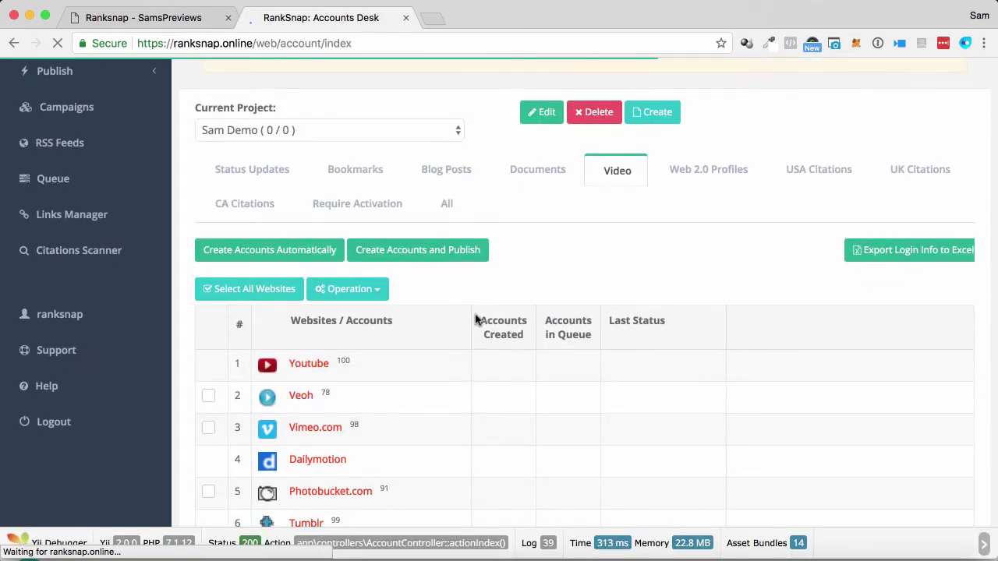
{"action": "scroll", "coordinate": [477, 321], "scroll_direction": "down", "scroll_amount": 3}
{"action": "scroll", "coordinate": [475, 319], "scroll_direction": "up", "scroll_amount": 5}
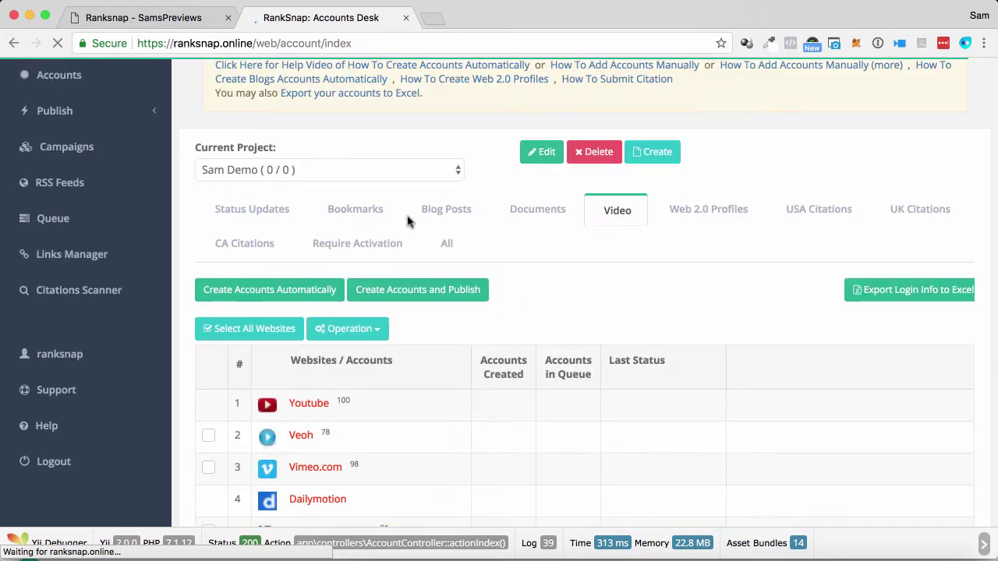
{"action": "left_click", "coordinate": [245, 220]}
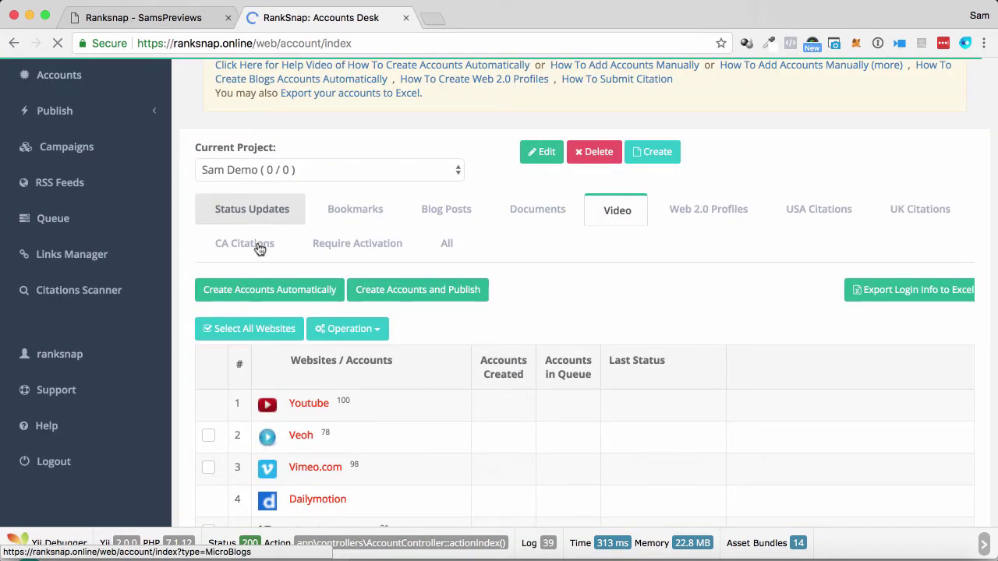
{"action": "left_click", "coordinate": [260, 247]}
{"action": "left_click", "coordinate": [854, 204]}
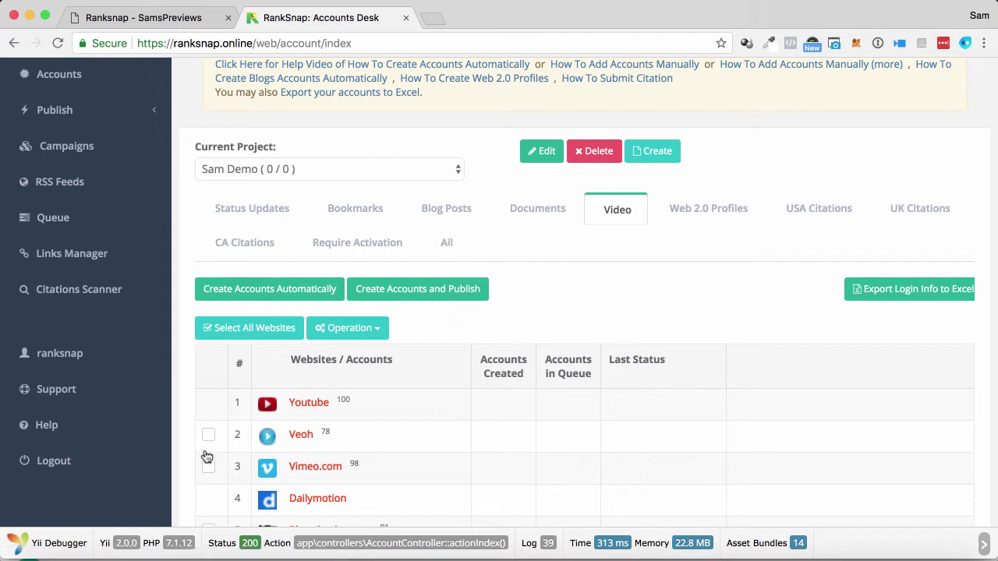
{"action": "left_click", "coordinate": [247, 337]}
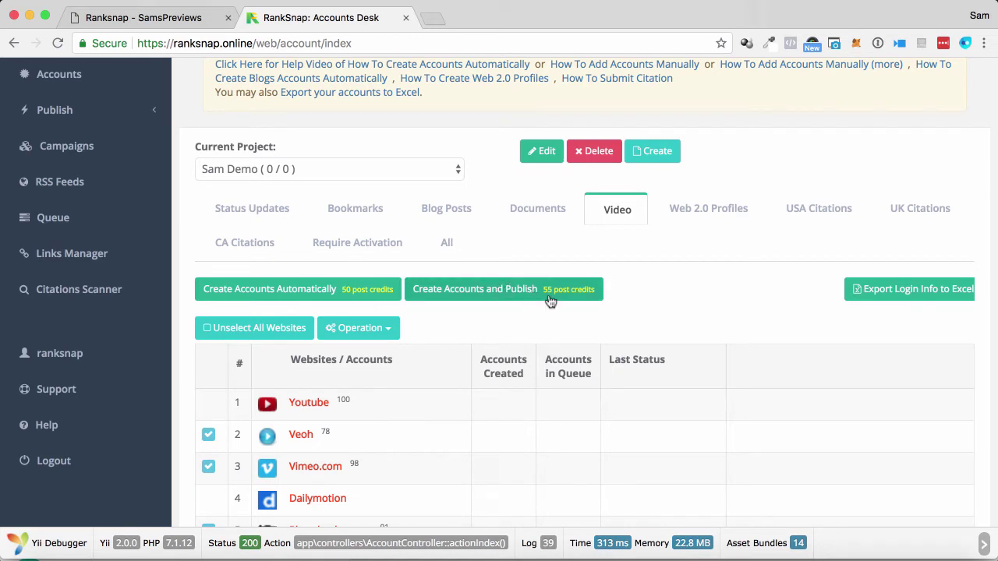
Step: Open the Create Accounts and Publish form for a new video, dismissing the shortcut dialog
{"action": "left_click", "coordinate": [468, 288]}
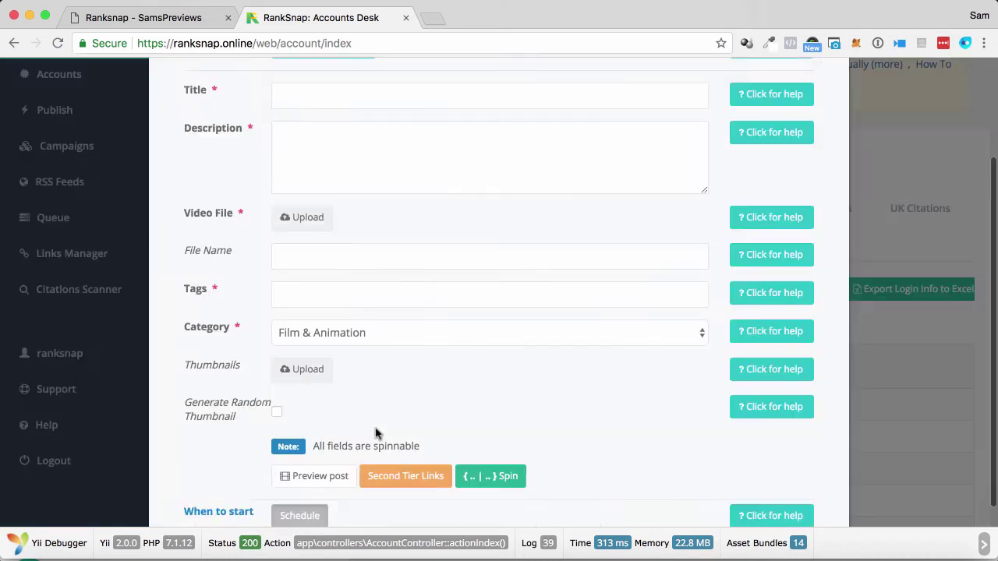
{"action": "scroll", "coordinate": [400, 327], "scroll_direction": "up", "scroll_amount": 3}
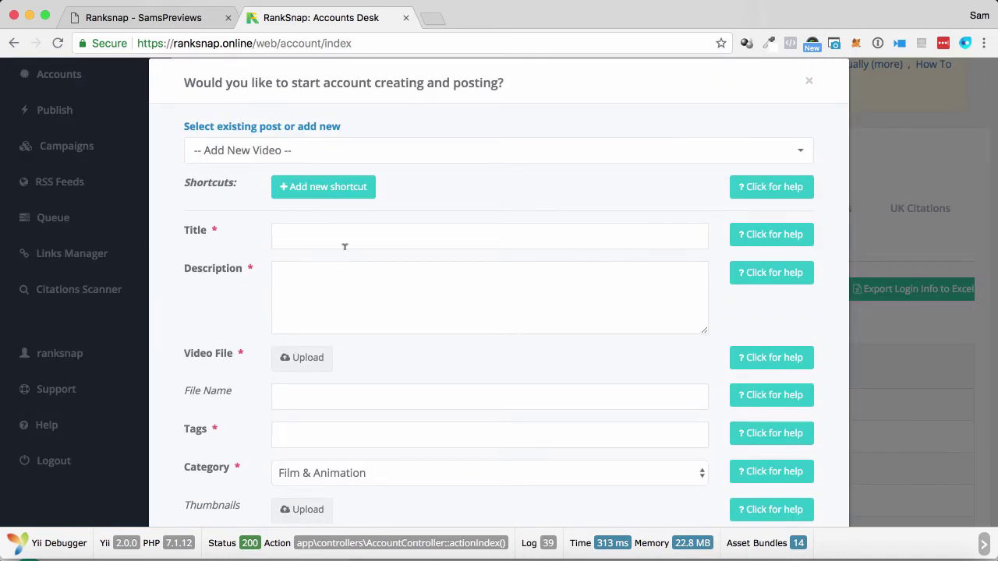
{"action": "left_click", "coordinate": [307, 152]}
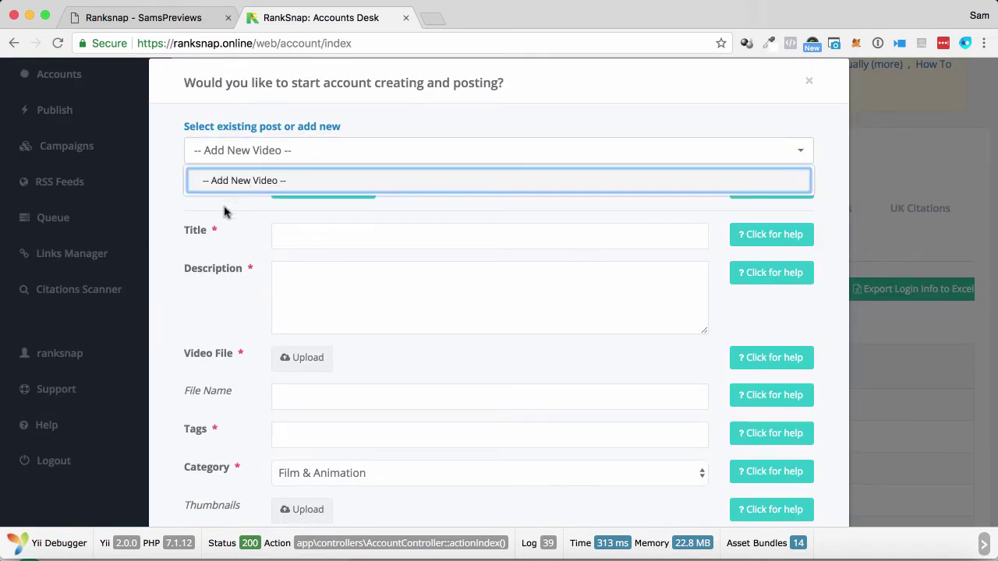
{"action": "left_click", "coordinate": [224, 213]}
{"action": "left_click", "coordinate": [305, 187]}
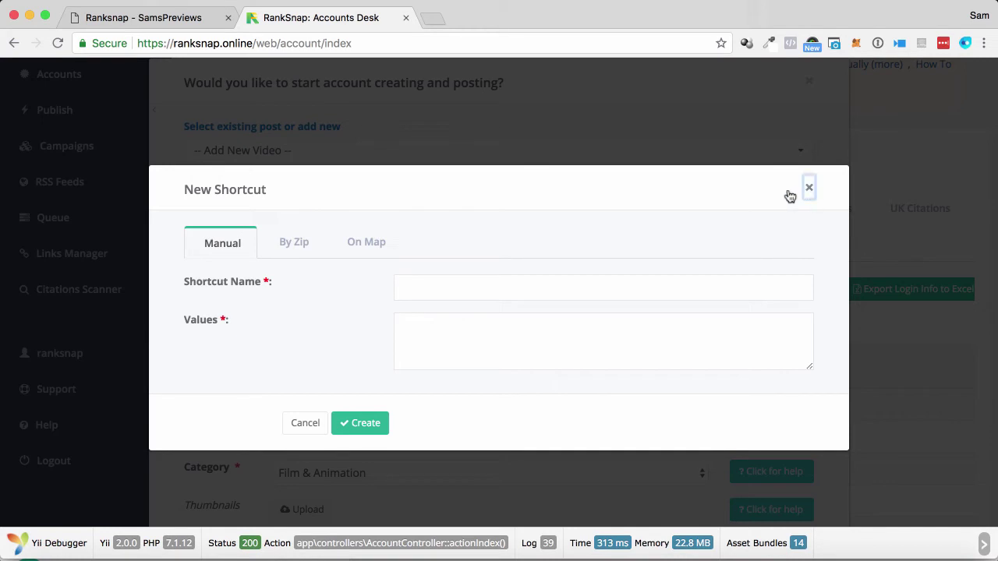
{"action": "key", "text": "Escape"}
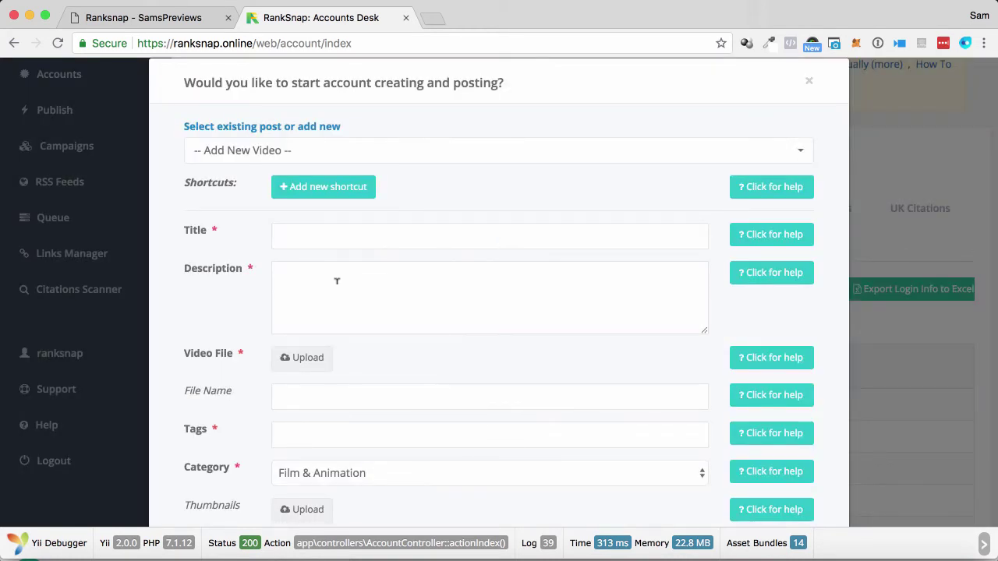
Step: Enter the video title 'Sams Amazing Video' and description 'Demo Demo'
{"action": "left_click", "coordinate": [284, 228]}
{"action": "type", "text": "Sams Ama"}
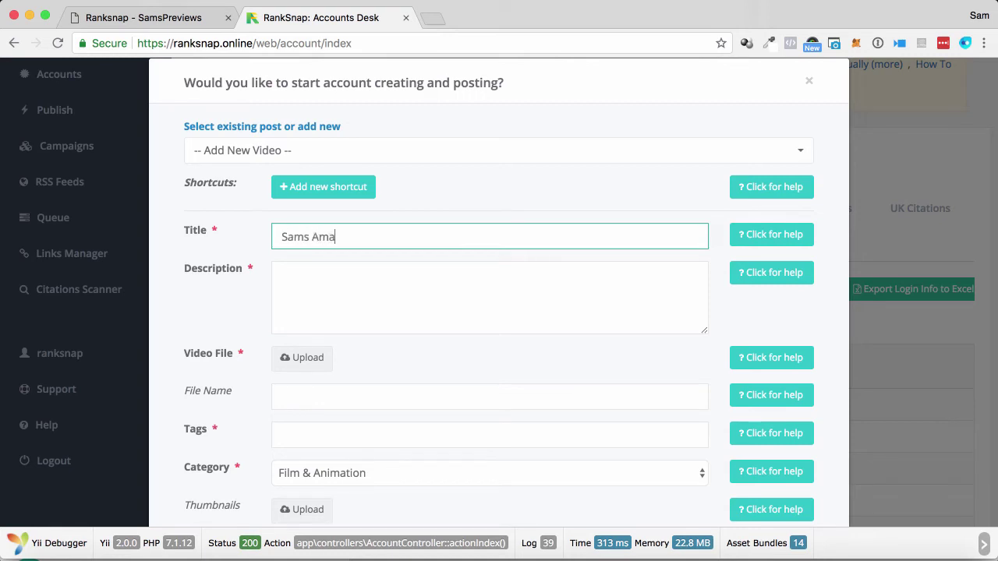
{"action": "type", "text": "zing Video"}
{"action": "left_click", "coordinate": [313, 285]}
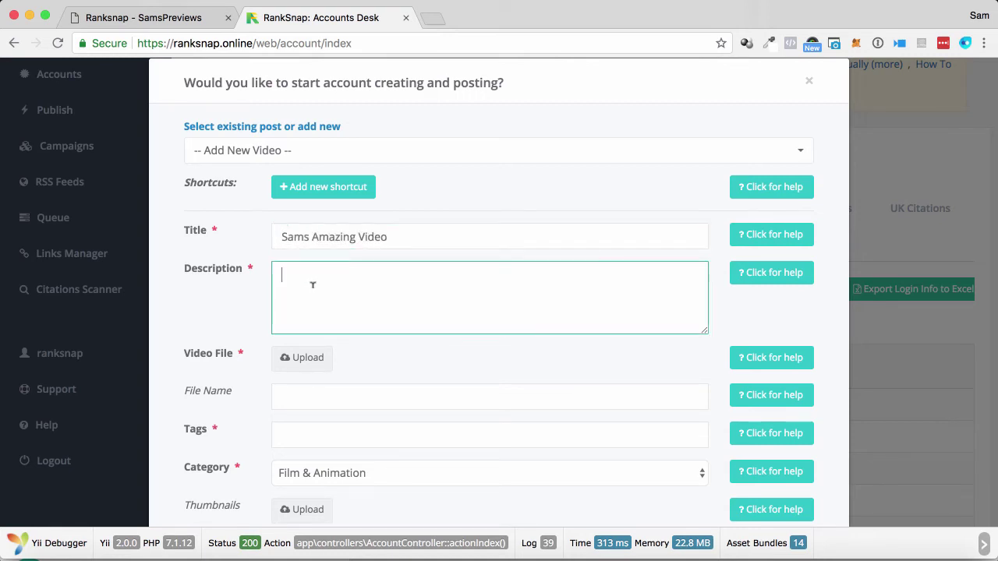
{"action": "type", "text": "Demo De"}
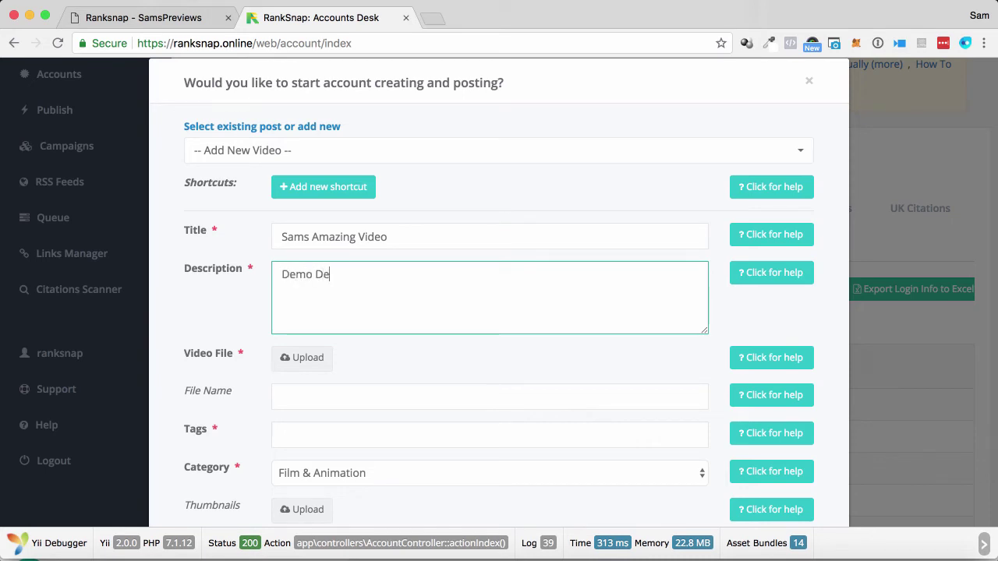
{"action": "type", "text": "mo"}
{"action": "scroll", "coordinate": [330, 322], "scroll_direction": "down", "scroll_amount": 1}
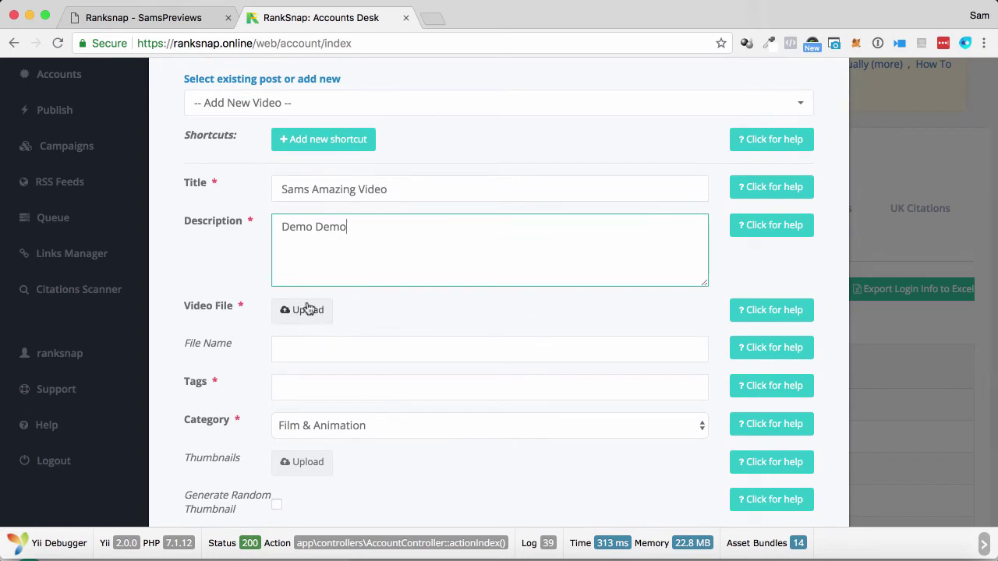
Step: Keep Film & Animation as the category and leave the start posting date at 10/07/2018
{"action": "left_click", "coordinate": [309, 340]}
{"action": "left_click", "coordinate": [306, 379]}
{"action": "left_click", "coordinate": [322, 427]}
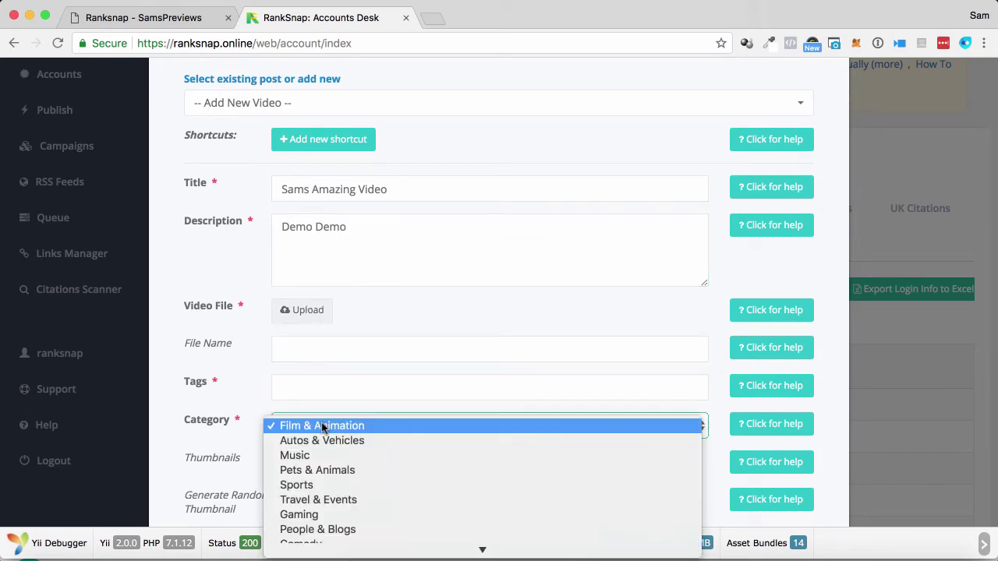
{"action": "left_click", "coordinate": [239, 439]}
{"action": "scroll", "coordinate": [236, 442], "scroll_direction": "down", "scroll_amount": 2}
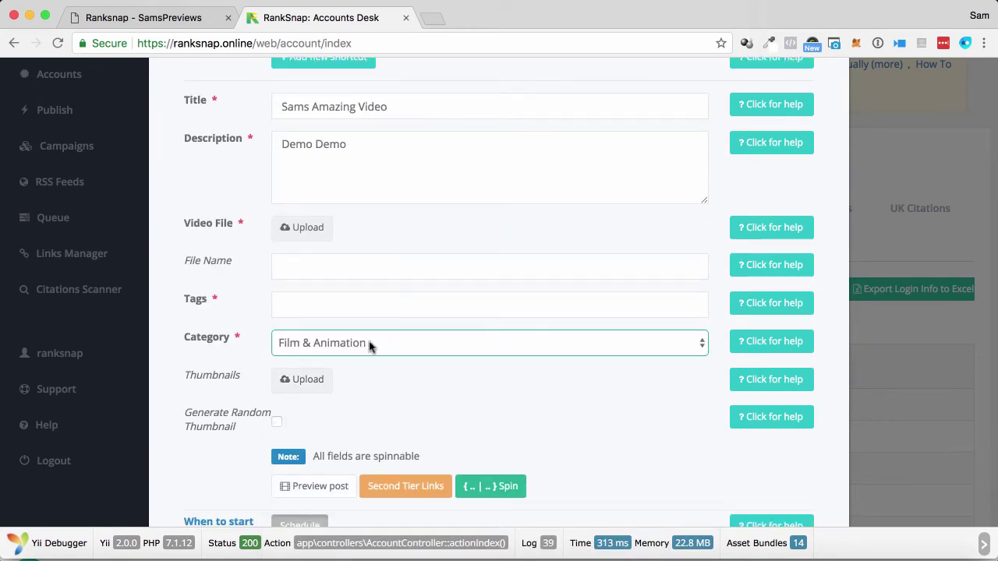
{"action": "scroll", "coordinate": [370, 347], "scroll_direction": "down", "scroll_amount": 2}
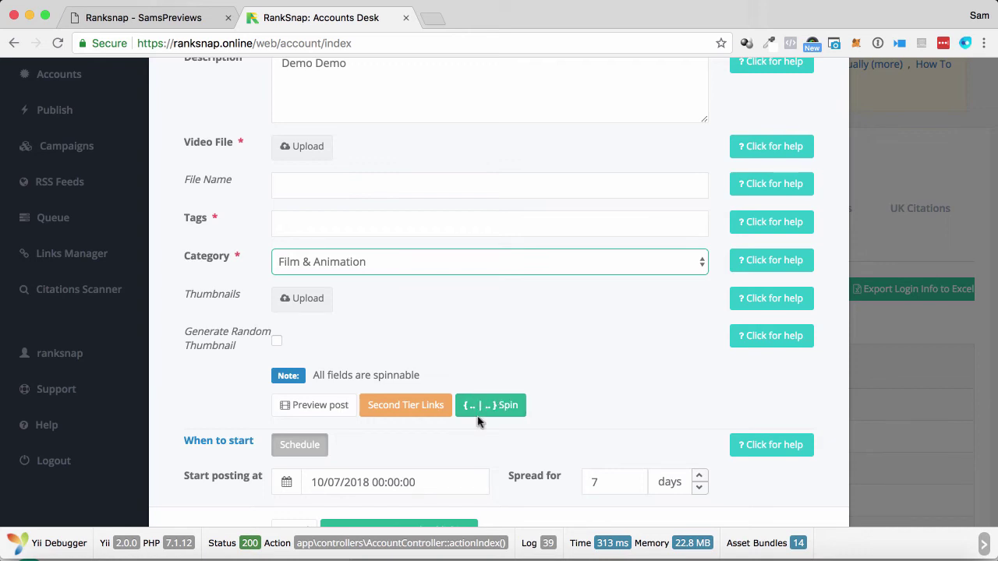
{"action": "left_click", "coordinate": [390, 482]}
{"action": "left_click", "coordinate": [658, 403]}
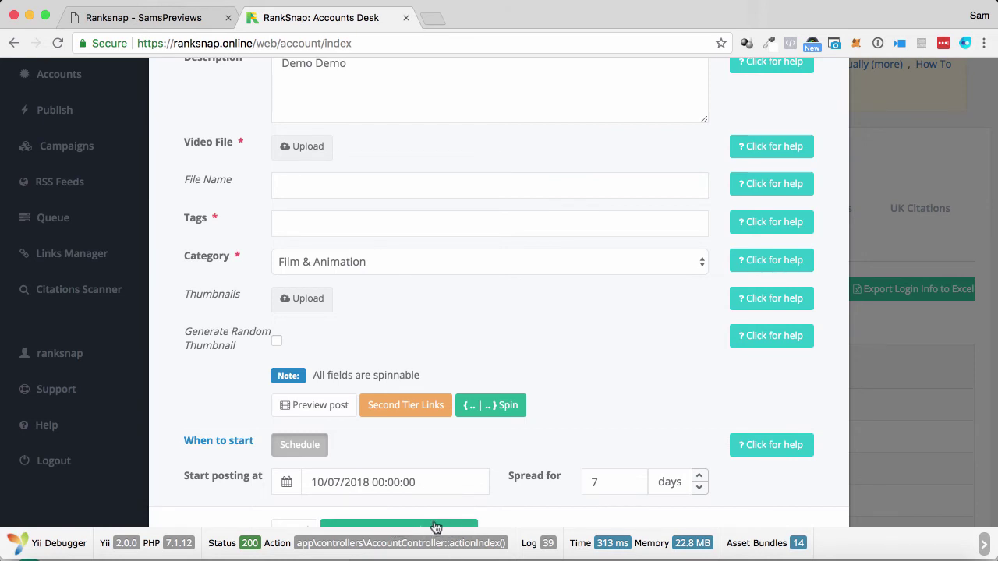
Step: Close the video form and switch the Accounts Desk to the Blog Posts websites
{"action": "left_click", "coordinate": [953, 416]}
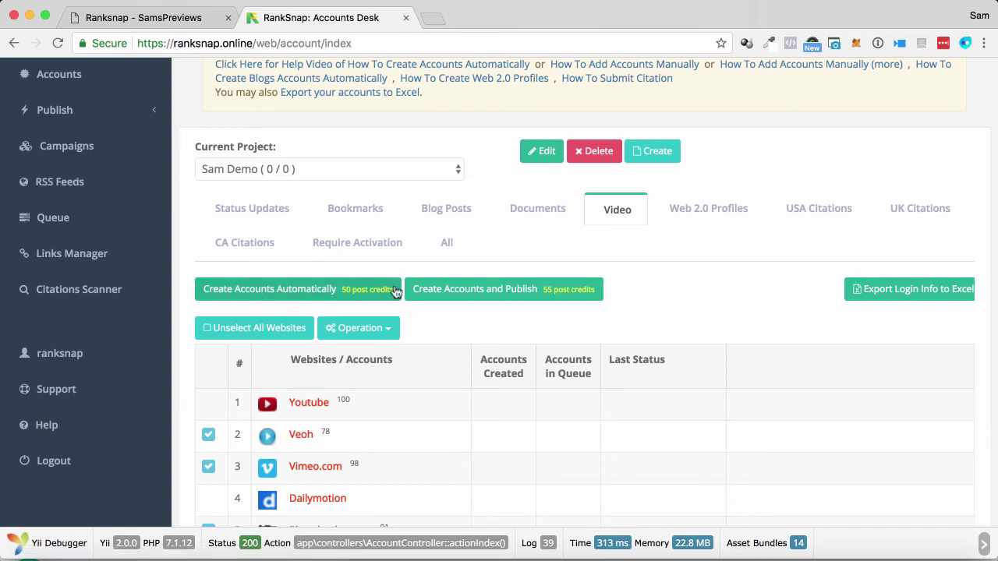
{"action": "left_click", "coordinate": [447, 215]}
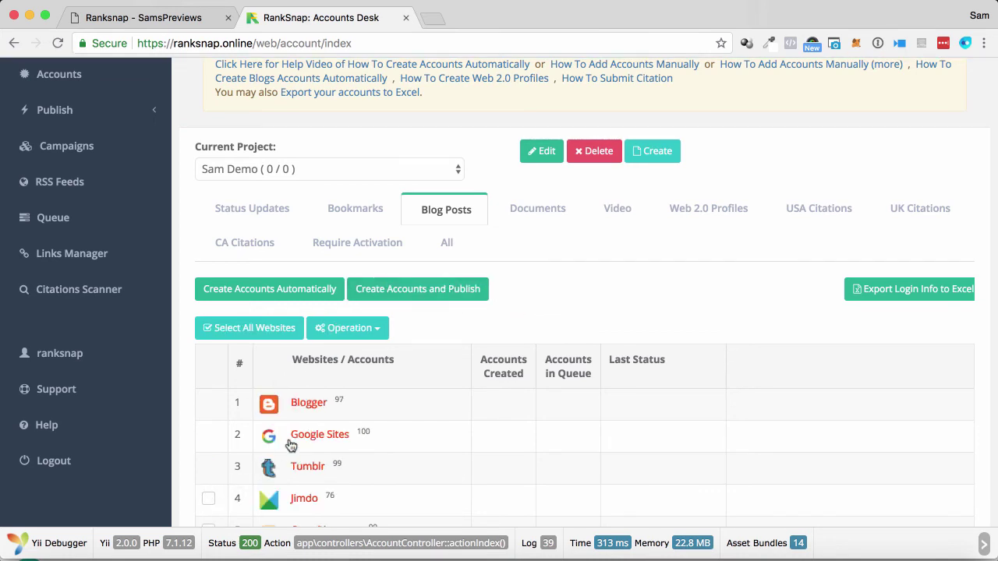
Step: Open the blog-post account creation and posting form and review its fields down to the Body editor
{"action": "left_click", "coordinate": [413, 300]}
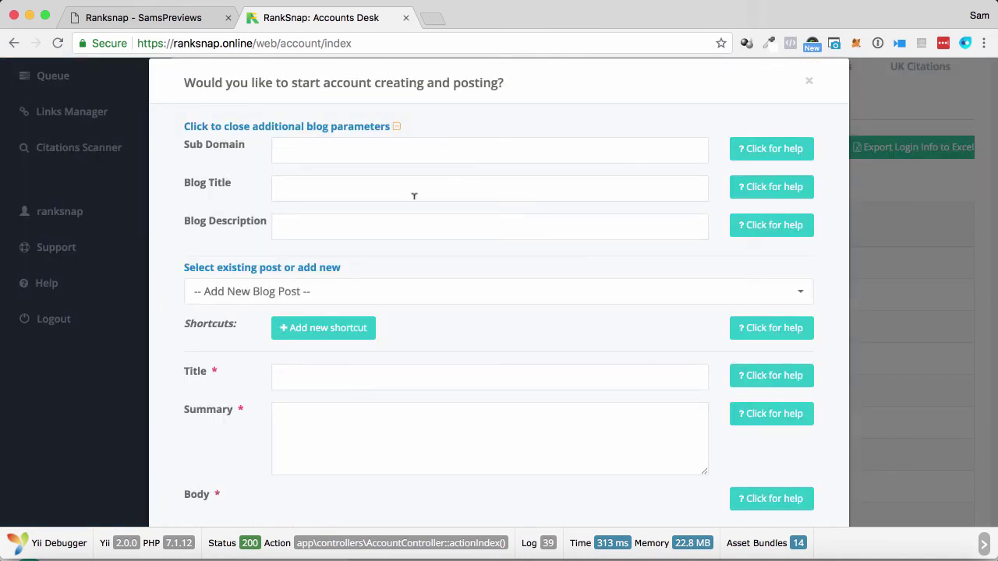
{"action": "scroll", "coordinate": [440, 273], "scroll_direction": "down", "scroll_amount": 2}
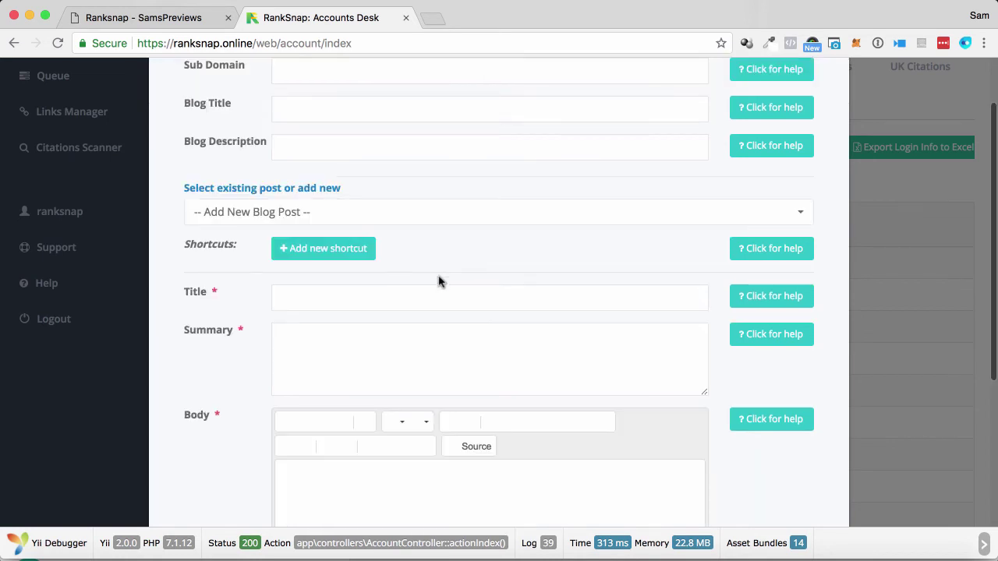
{"action": "scroll", "coordinate": [406, 337], "scroll_direction": "down", "scroll_amount": 1}
{"action": "scroll", "coordinate": [406, 337], "scroll_direction": "down", "scroll_amount": 1}
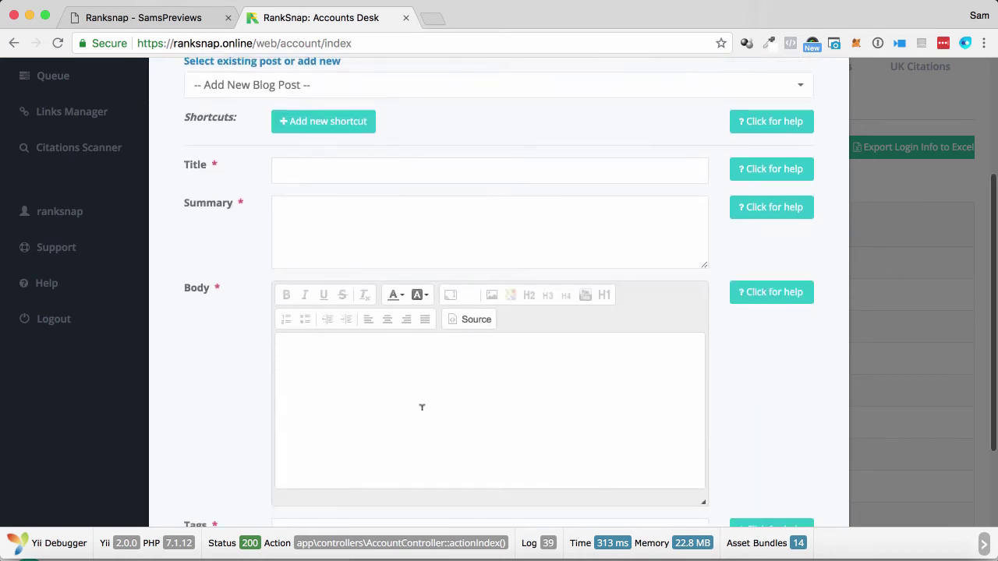
{"action": "left_click", "coordinate": [376, 372]}
{"action": "scroll", "coordinate": [376, 372], "scroll_direction": "down", "scroll_amount": 3}
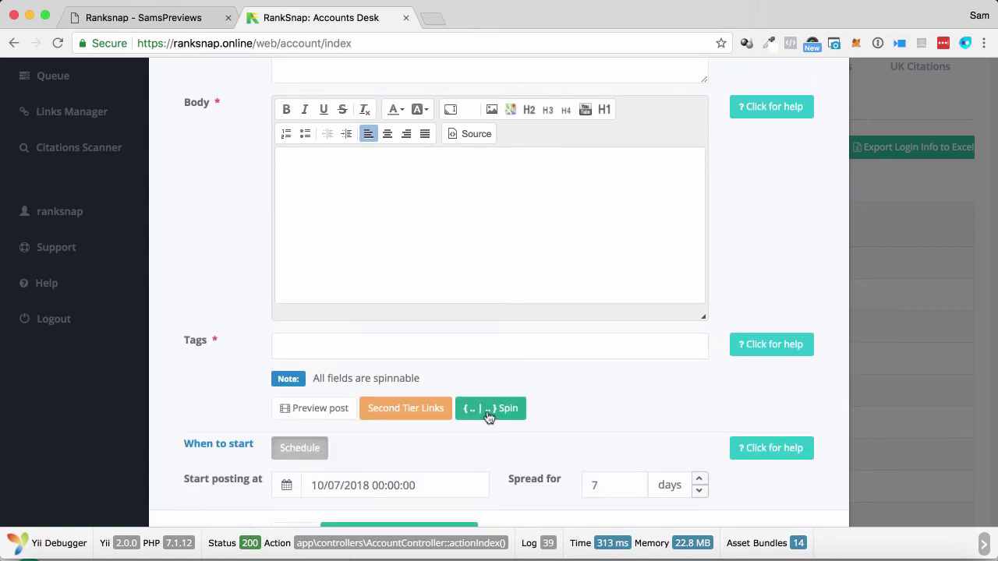
{"action": "scroll", "coordinate": [488, 418], "scroll_direction": "down", "scroll_amount": 1}
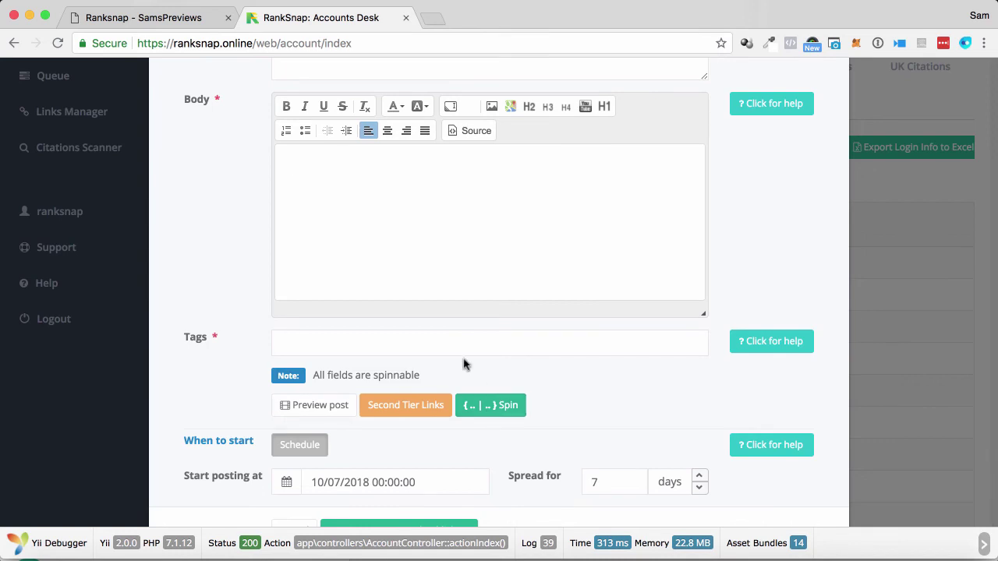
Step: Close the blog form and scroll through the ticked Blog Posts websites back to the top
{"action": "left_click", "coordinate": [106, 377]}
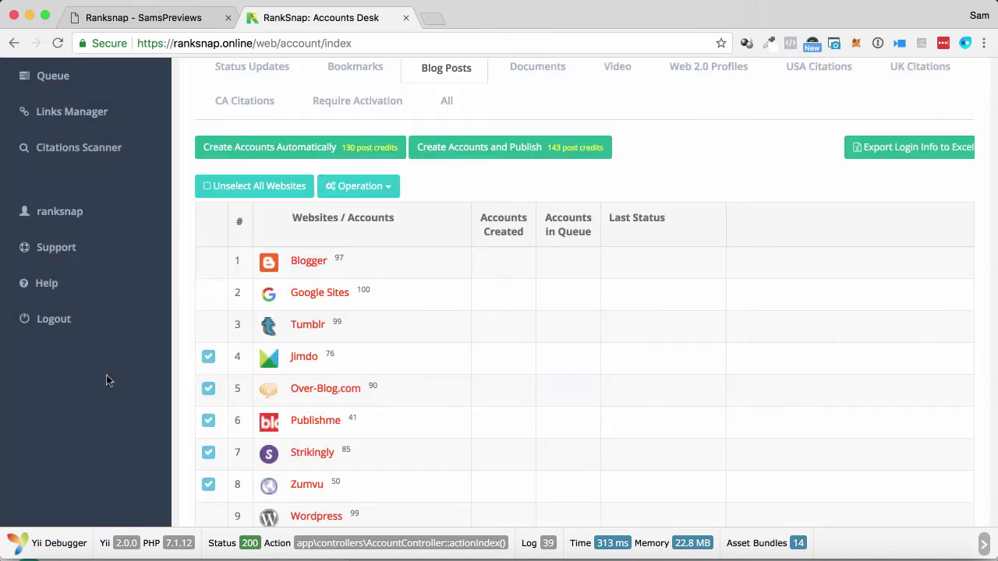
{"action": "scroll", "coordinate": [396, 358], "scroll_direction": "down", "scroll_amount": 5}
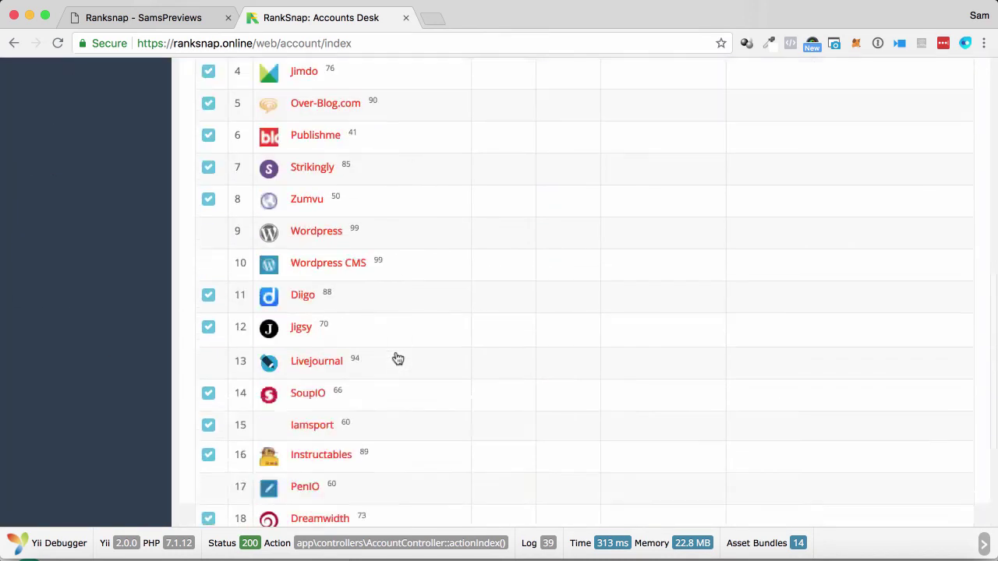
{"action": "scroll", "coordinate": [397, 358], "scroll_direction": "down", "scroll_amount": 2}
{"action": "scroll", "coordinate": [397, 358], "scroll_direction": "up", "scroll_amount": 10}
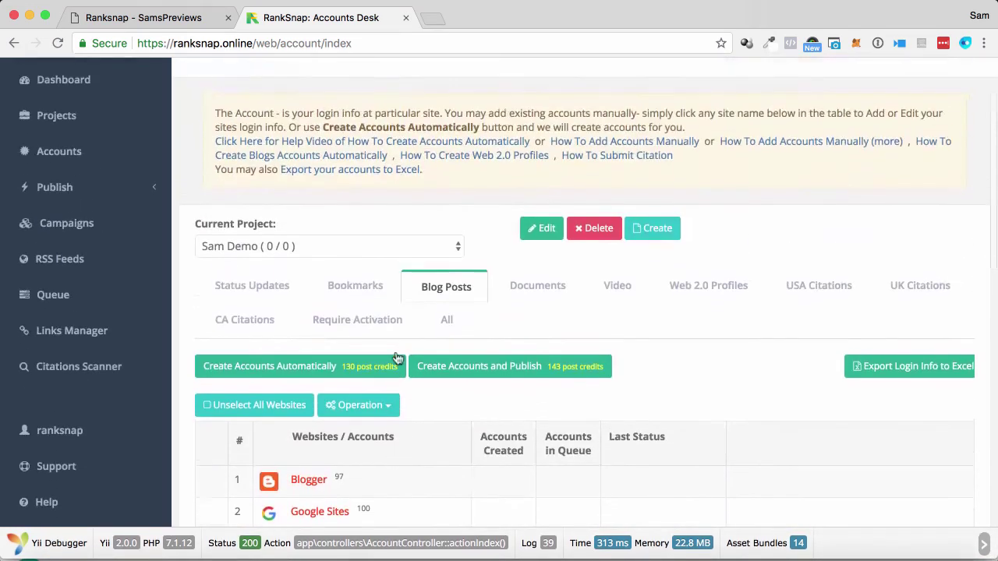
{"action": "scroll", "coordinate": [397, 358], "scroll_direction": "up", "scroll_amount": 1}
{"action": "scroll", "coordinate": [397, 358], "scroll_direction": "up", "scroll_amount": 2}
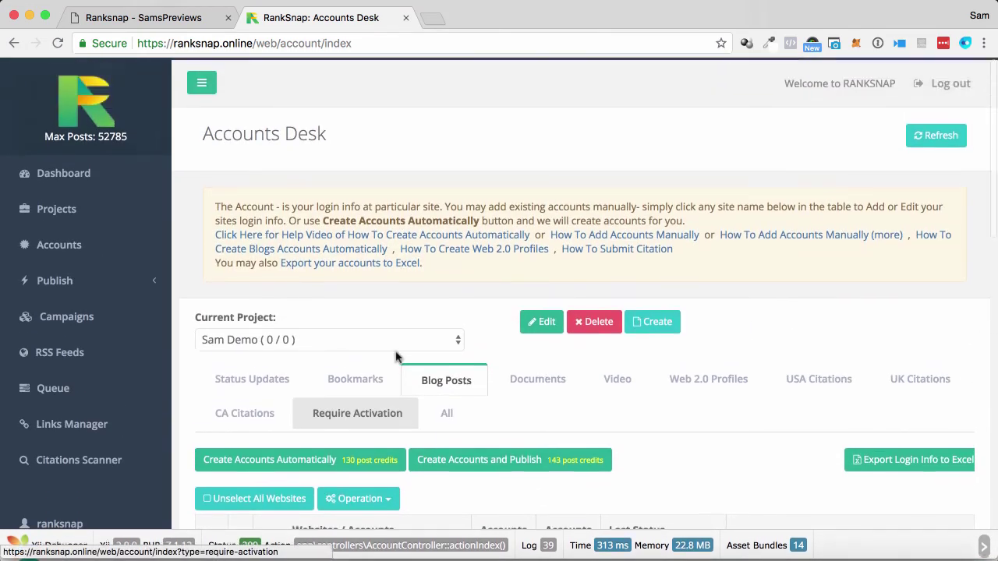